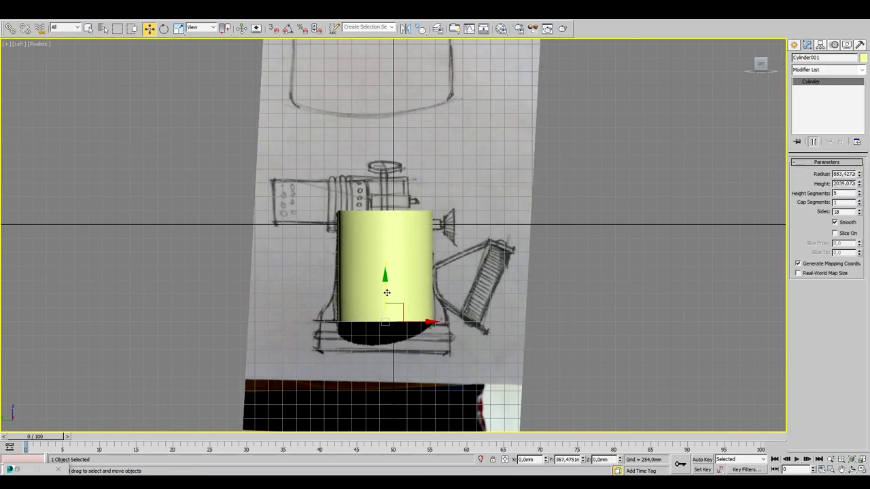
Show the perspective view in plain shaded mode, then return to the four-view layout
{"action": "left_click", "coordinate": [39, 43]}
{"action": "left_click", "coordinate": [61, 63]}
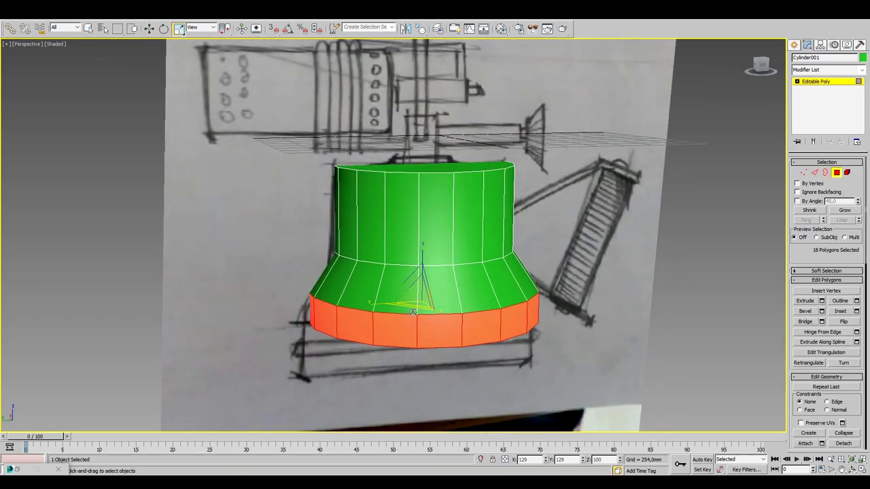
{"action": "key", "text": "alt+w"}
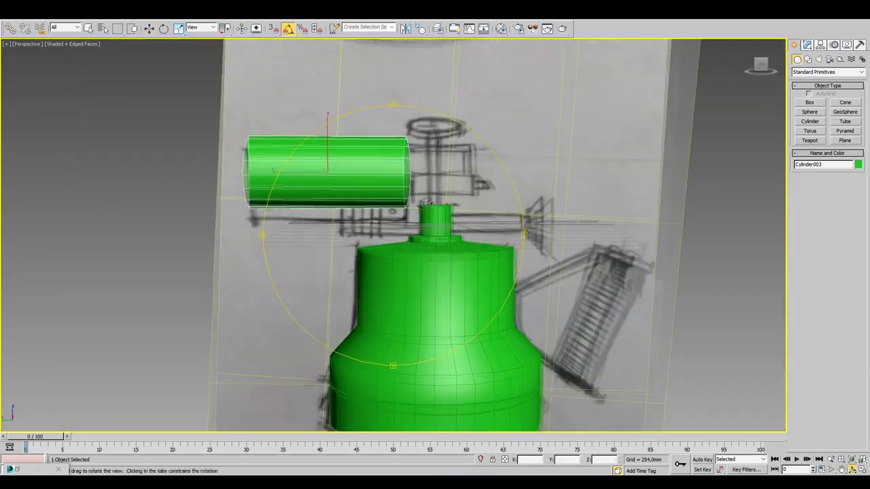
Orbit around the new burner cylinder and go back to the four-view layout
{"action": "left_click_drag", "start_coordinate": [426, 202], "coordinate": [380, 258]}
{"action": "key", "text": "alt+w"}
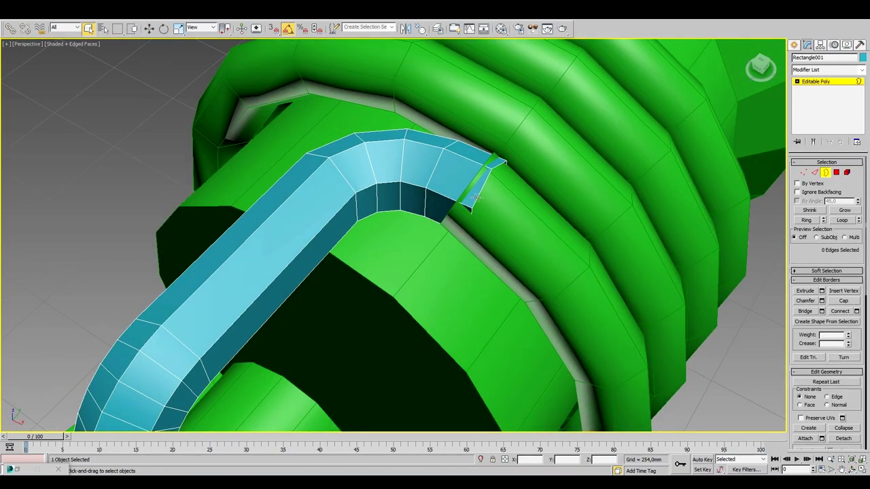
Select the vertices at the coil's open end
{"action": "mouse_move", "coordinate": [476, 197]}
{"action": "middle_mouse_down", "text": "alt"}
{"action": "mouse_move", "coordinate": [289, 193]}
{"action": "mouse_move", "coordinate": [476, 204]}
{"action": "mouse_move", "coordinate": [460, 192]}
{"action": "middle_mouse_up", "text": "alt"}
{"action": "key", "text": "2"}
{"action": "left_click", "coordinate": [289, 192]}
{"action": "left_click", "coordinate": [803, 173]}
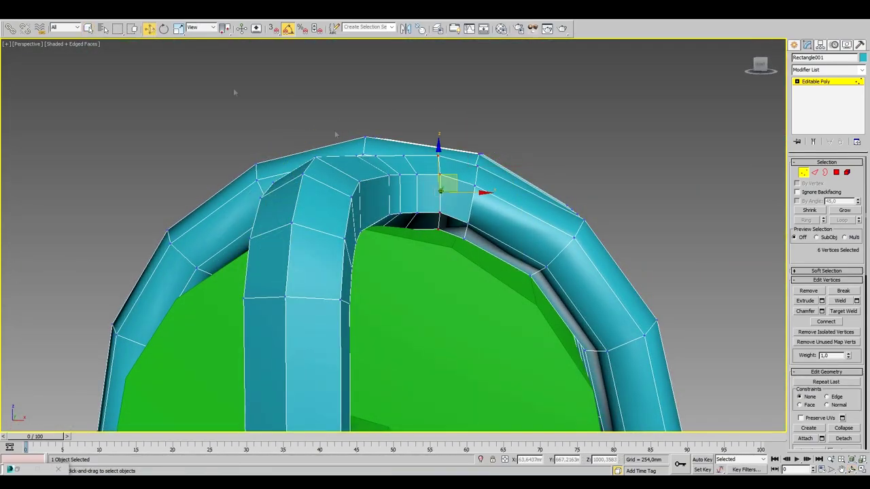
{"action": "mouse_move", "coordinate": [335, 134]}
{"action": "middle_mouse_down", "text": "alt"}
{"action": "mouse_move", "coordinate": [482, 190]}
{"action": "mouse_move", "coordinate": [408, 117]}
{"action": "mouse_move", "coordinate": [442, 204]}
{"action": "mouse_move", "coordinate": [461, 226]}
{"action": "mouse_move", "coordinate": [517, 423]}
{"action": "mouse_move", "coordinate": [476, 272]}
{"action": "middle_mouse_up", "text": "alt"}
Select the burner and coil, reposition the feed pipe rectangle, and delete the stray shape
{"action": "key", "text": "alt+w"}
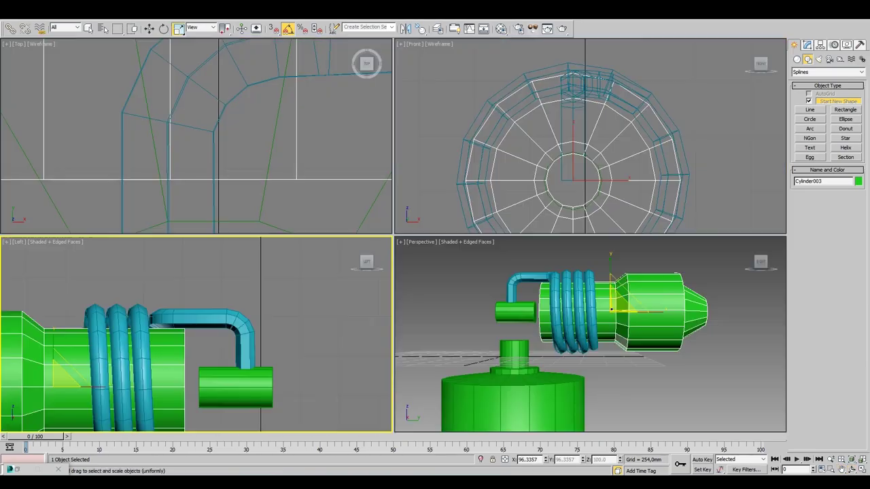
{"action": "key", "text": "alt+w"}
{"action": "key", "text": "w"}
{"action": "left_click", "coordinate": [807, 44]}
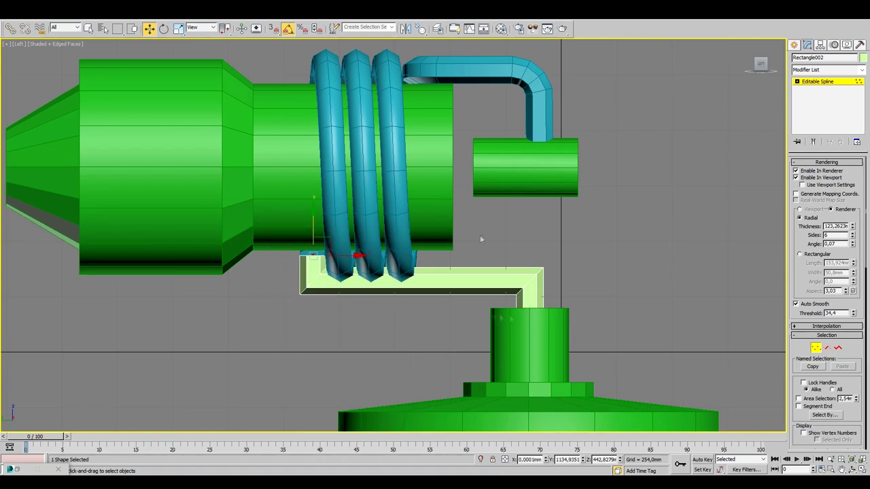
{"action": "scroll", "coordinate": [306, 259], "scroll_direction": "up", "scroll_amount": 5}
{"action": "left_click", "coordinate": [862, 471]}
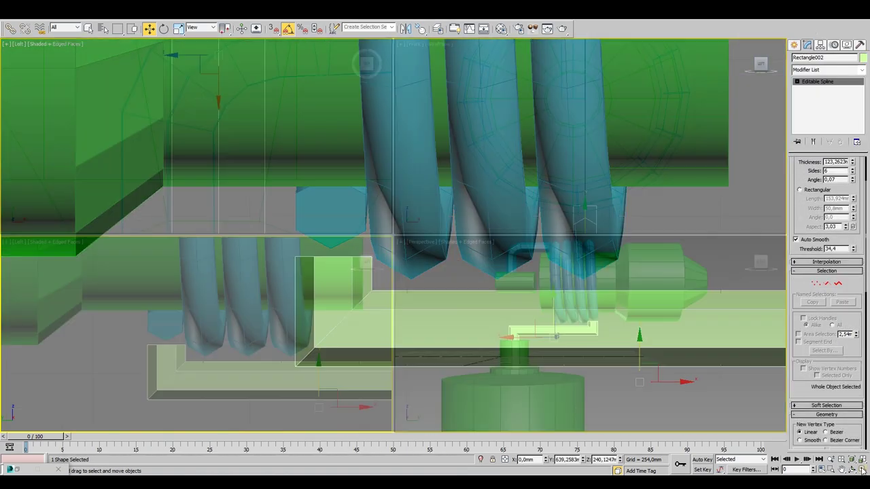
{"action": "middle_click_drag", "start_coordinate": [439, 266], "coordinate": [448, 272], "text": "alt"}
{"action": "key", "text": "Delete"}
Frame the feed pipe in the perspective view and edit its vertices from below
{"action": "key", "text": "l"}
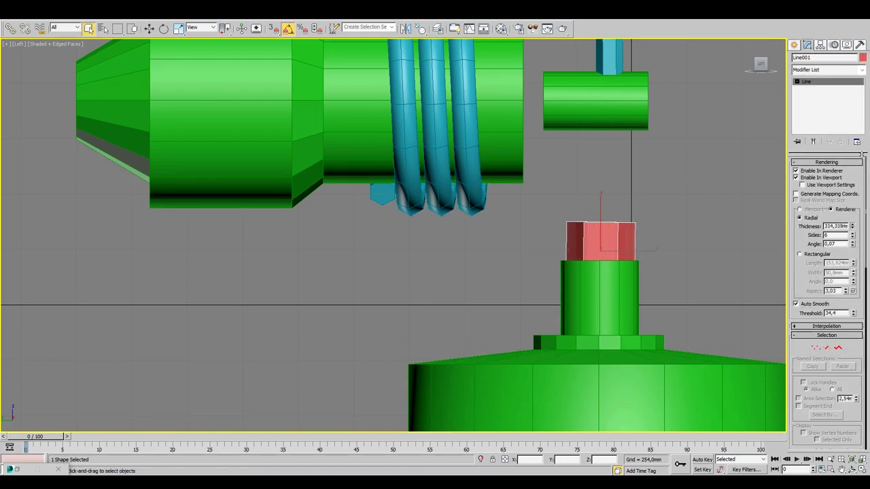
{"action": "key", "text": "z"}
{"action": "key", "text": "alt+w"}
{"action": "key", "text": "p"}
{"action": "key", "text": "1"}
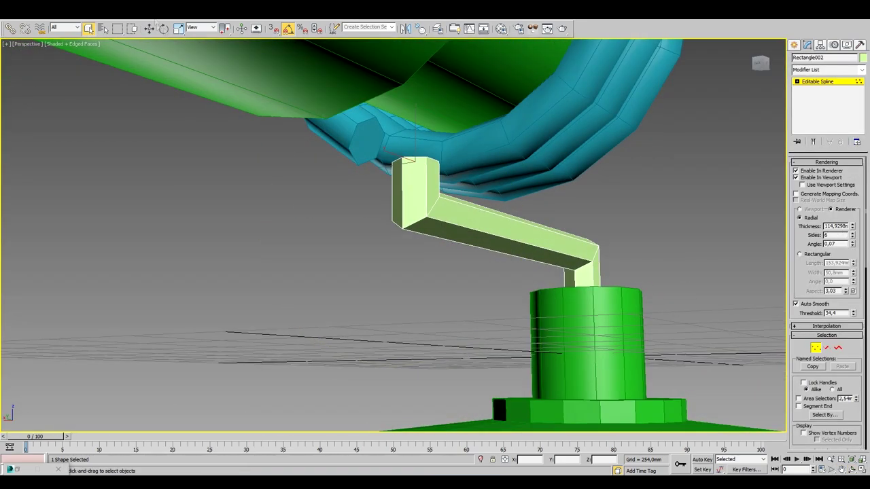
{"action": "key", "text": "ctrl+r"}
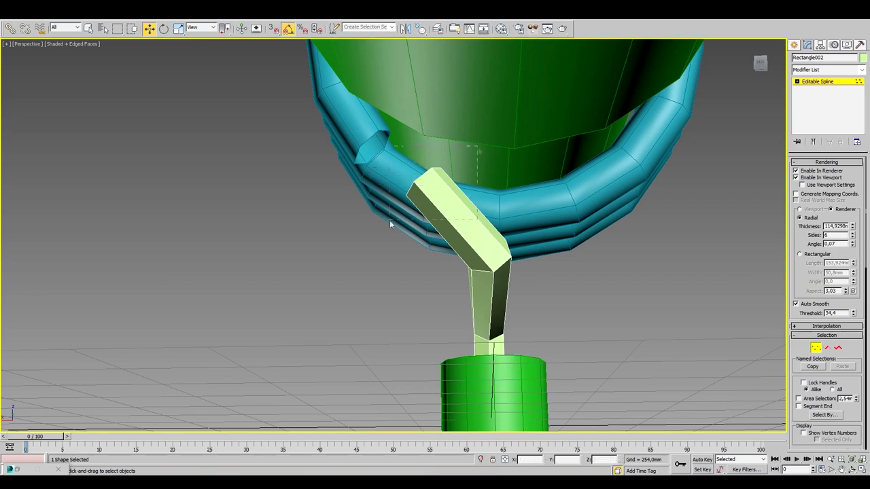
{"action": "middle_click_drag", "start_coordinate": [391, 225], "coordinate": [406, 185], "text": "alt"}
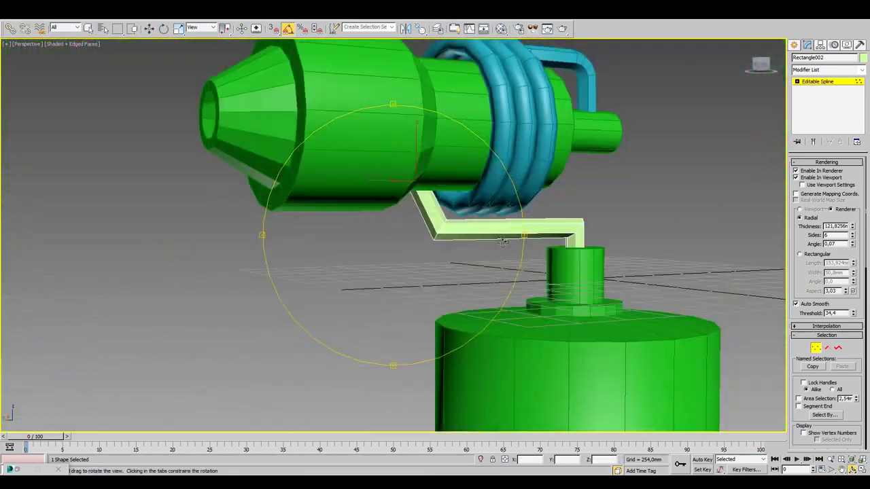
Change the feed pipe's object colour
{"action": "left_click", "coordinate": [864, 57]}
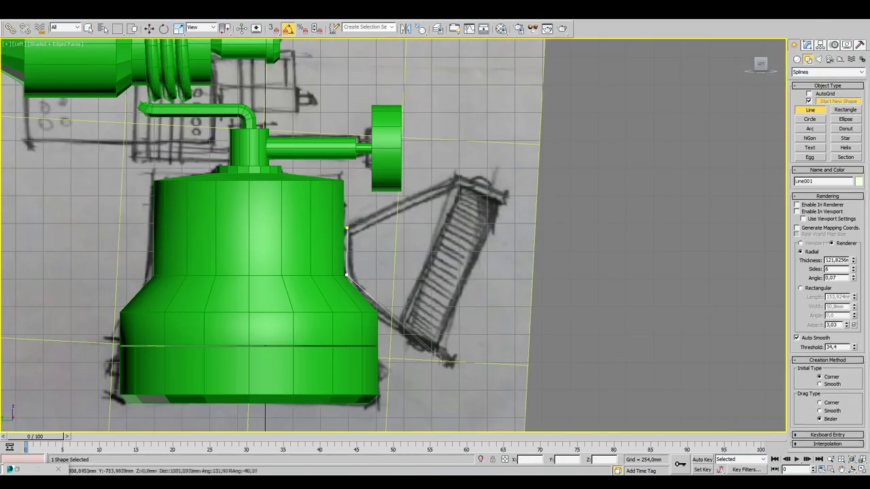
Finish the traced handle line and select the whole spline for editing
{"action": "right_click", "coordinate": [462, 348]}
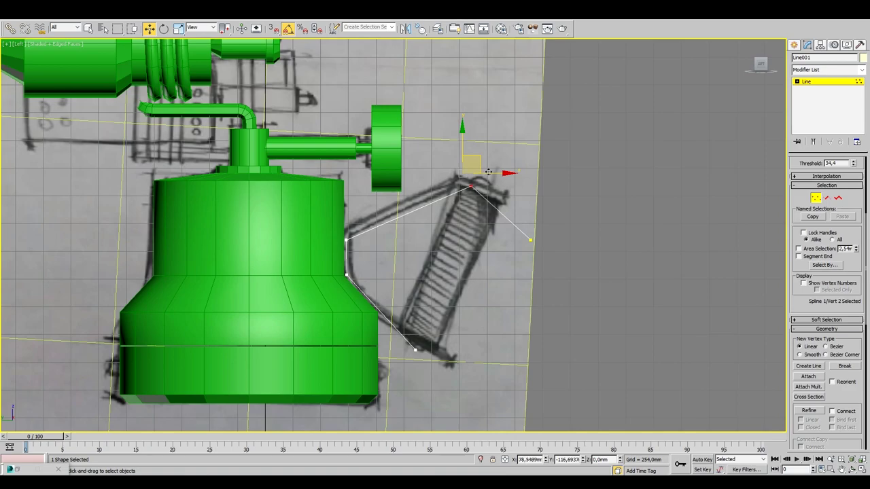
{"action": "key", "text": "3"}
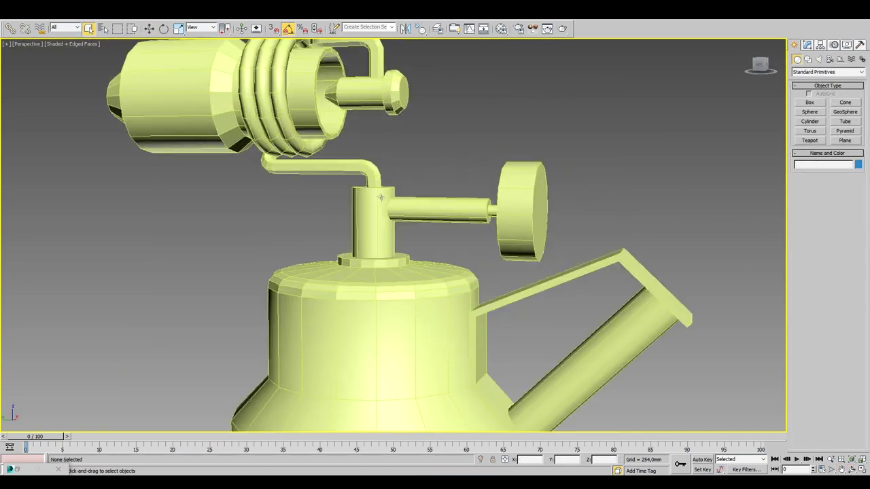
Orbit to inspect the tank from above and then from the side
{"action": "middle_click_drag", "start_coordinate": [381, 197], "coordinate": [346, 423], "text": "alt"}
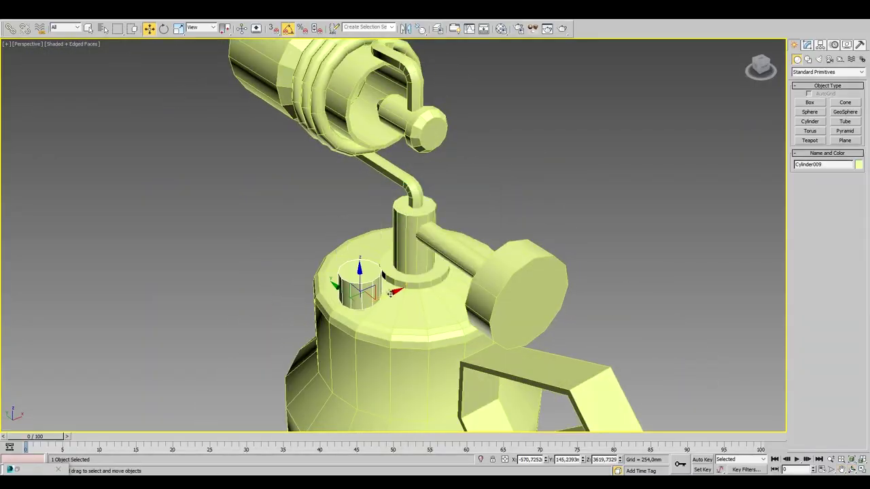
{"action": "middle_click_drag", "start_coordinate": [391, 294], "coordinate": [374, 257], "text": "alt"}
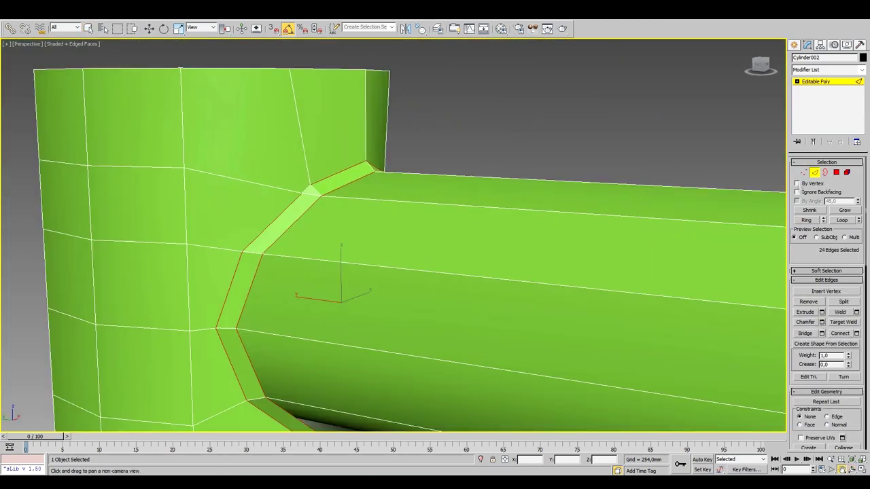
Add three connecting support loops on the junction pipe and slide them into place
{"action": "key", "text": "4"}
{"action": "middle_click_drag", "start_coordinate": [395, 238], "coordinate": [418, 229], "text": "alt"}
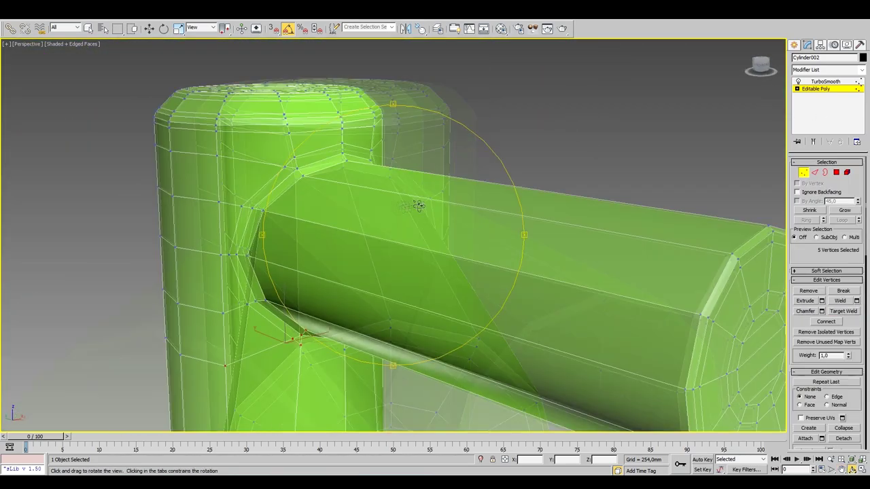
{"action": "middle_click_drag", "start_coordinate": [414, 200], "coordinate": [336, 327], "text": "alt"}
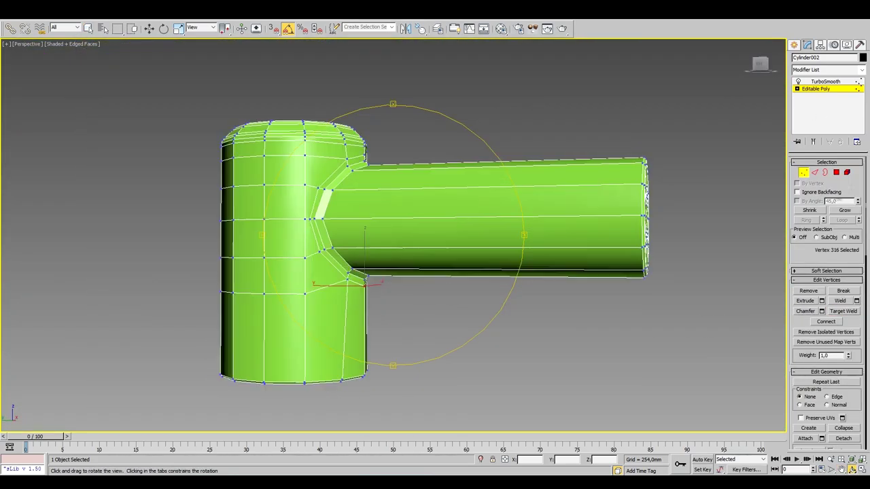
{"action": "mouse_move", "coordinate": [400, 267]}
{"action": "middle_mouse_down", "text": "alt"}
{"action": "mouse_move", "coordinate": [426, 282]}
{"action": "mouse_move", "coordinate": [408, 258]}
{"action": "middle_mouse_up", "text": "alt"}
{"action": "left_click_drag", "start_coordinate": [399, 246], "coordinate": [401, 241]}
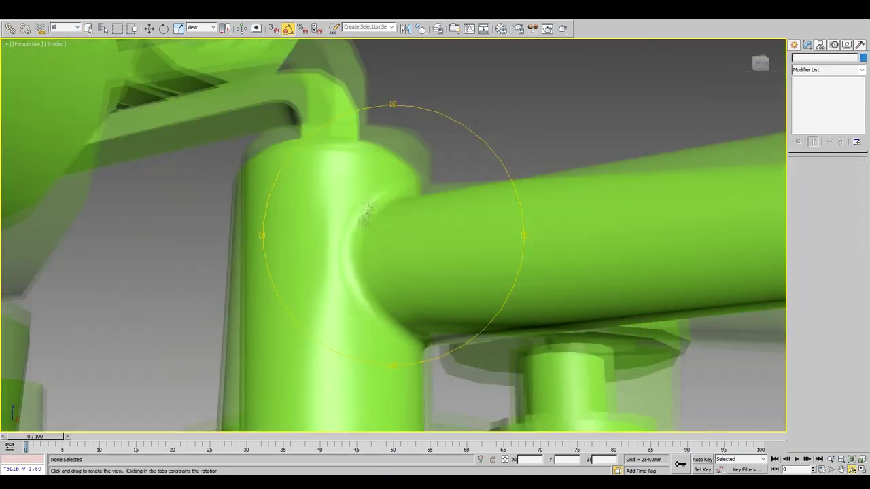
{"action": "middle_click_drag", "start_coordinate": [401, 272], "coordinate": [418, 287], "text": "alt"}
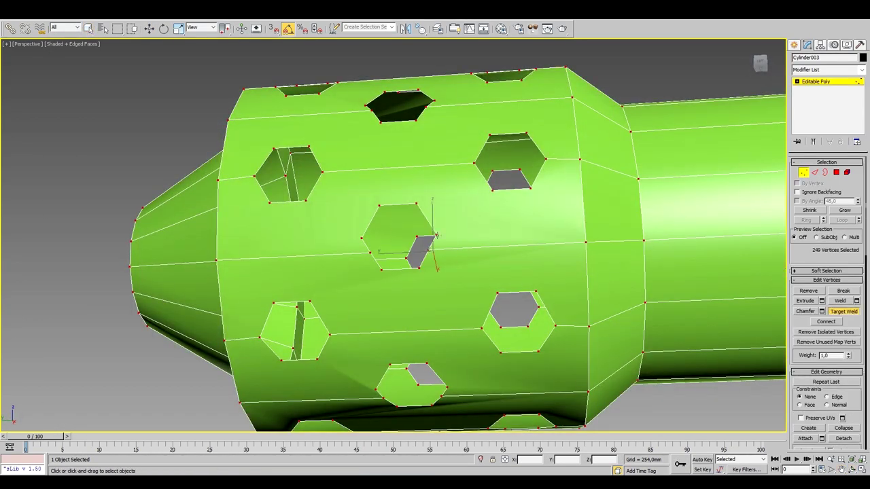
Orbit around the perforated tube to check the 2.54 mm vertex weld
{"action": "middle_click_drag", "start_coordinate": [435, 235], "coordinate": [319, 204], "text": "alt"}
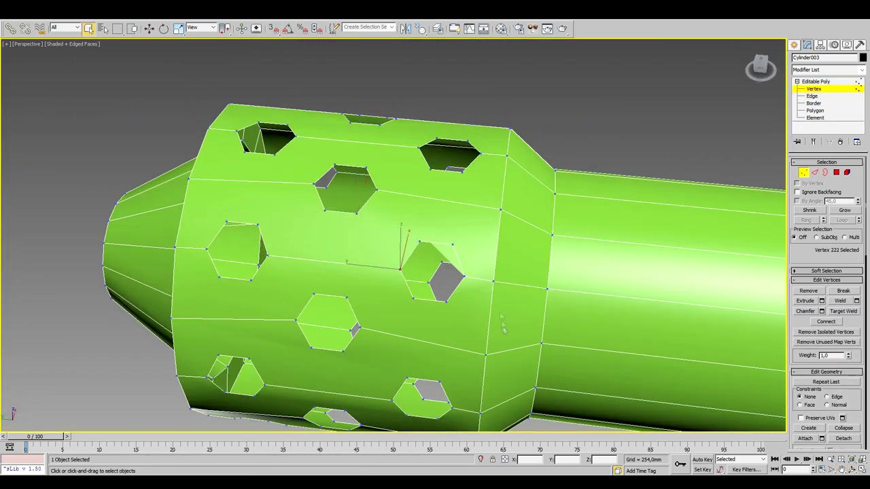
Select vertices beside a hexagonal hole and cut a new edge across the tube
{"action": "left_click", "coordinate": [346, 297]}
{"action": "left_click", "coordinate": [401, 270], "text": "ctrl"}
{"action": "mouse_move", "coordinate": [401, 270]}
{"action": "middle_mouse_down", "text": "alt"}
{"action": "mouse_move", "coordinate": [442, 252]}
{"action": "mouse_move", "coordinate": [396, 291]}
{"action": "middle_mouse_up", "text": "alt"}
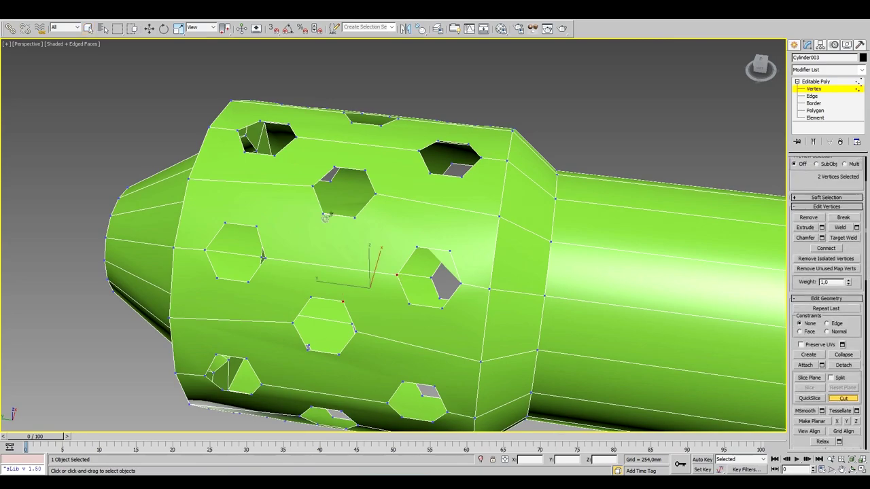
{"action": "mouse_move", "coordinate": [324, 218]}
{"action": "middle_mouse_down", "text": "alt"}
{"action": "mouse_move", "coordinate": [367, 204]}
{"action": "mouse_move", "coordinate": [353, 224]}
{"action": "middle_mouse_up", "text": "alt"}
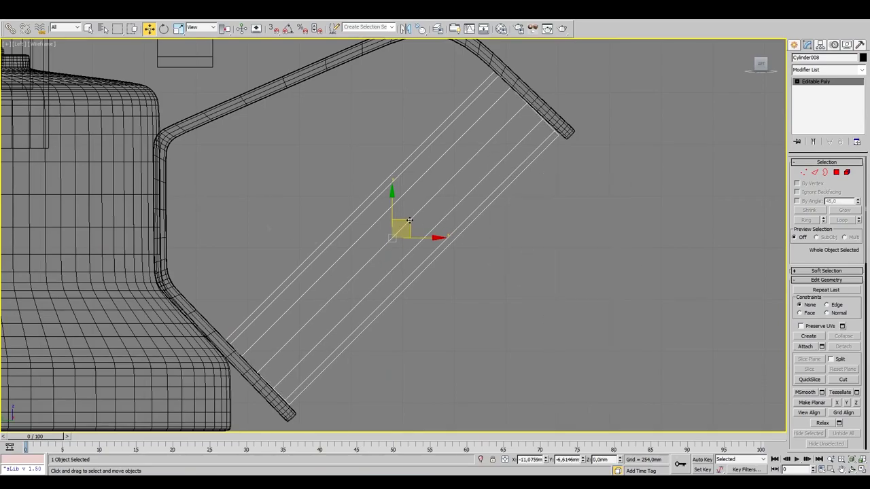
Switch to the side wireframe view
{"action": "left_click", "coordinate": [862, 69]}
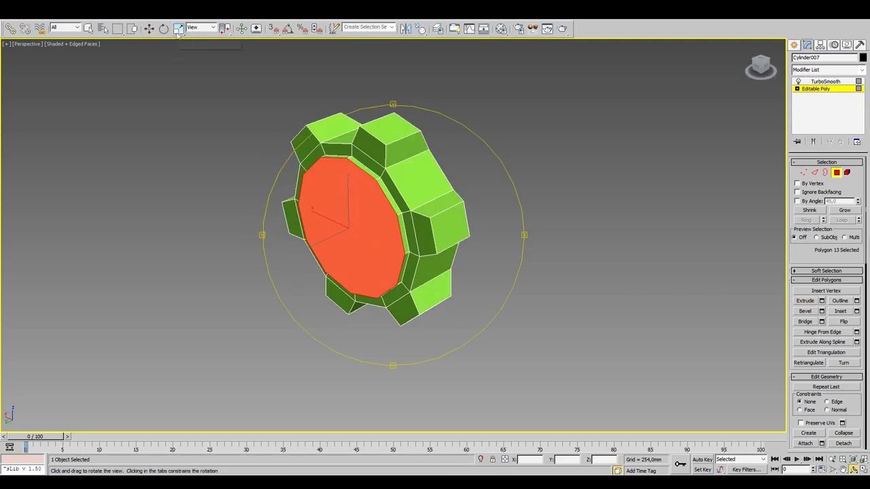
Orbit around the valve knob and switch to editing the knob's edges
{"action": "left_click_drag", "start_coordinate": [435, 224], "coordinate": [467, 219]}
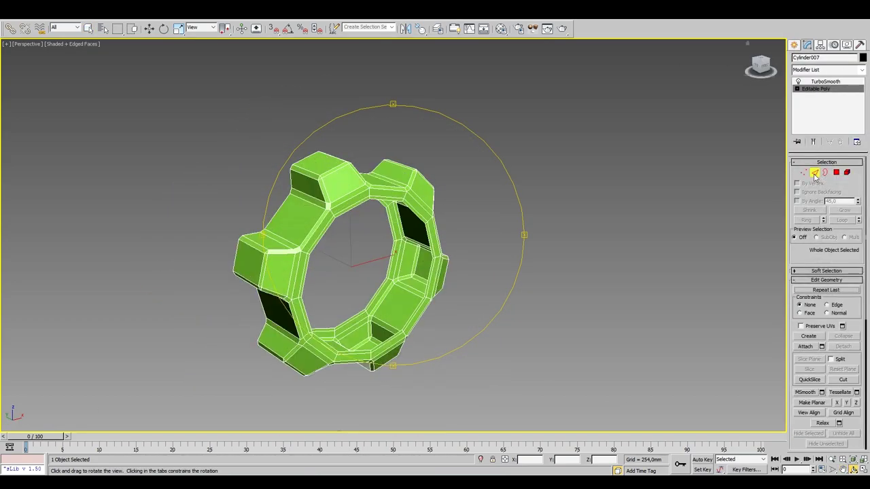
{"action": "left_click", "coordinate": [815, 174]}
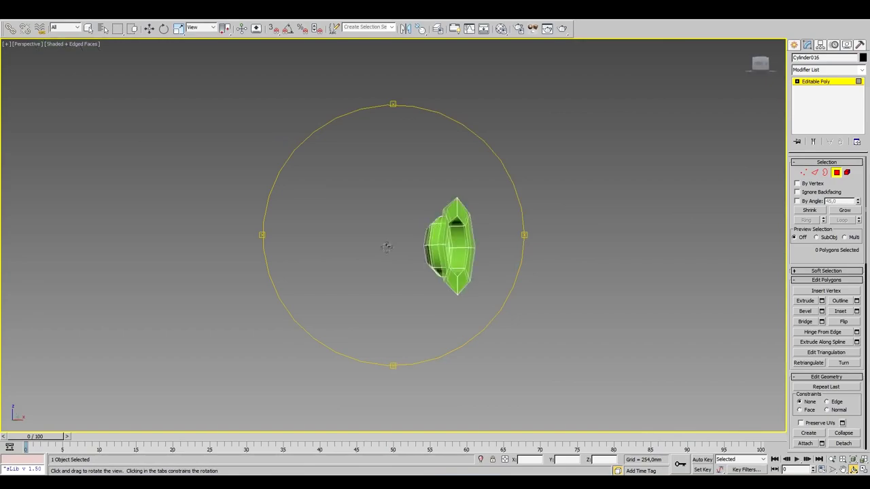
View the small handle piece from the side, then return to the four-viewport layout
{"action": "middle_click_drag", "start_coordinate": [464, 215], "coordinate": [347, 198], "text": "alt"}
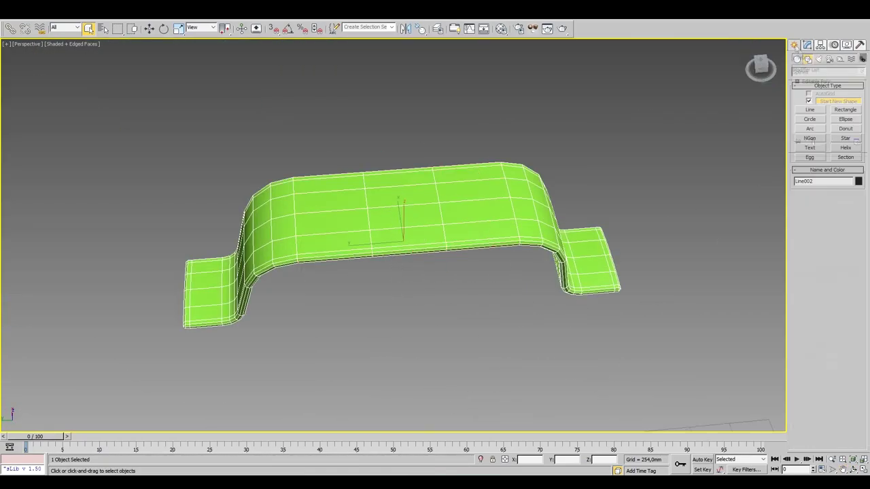
{"action": "key", "text": "alt+w"}
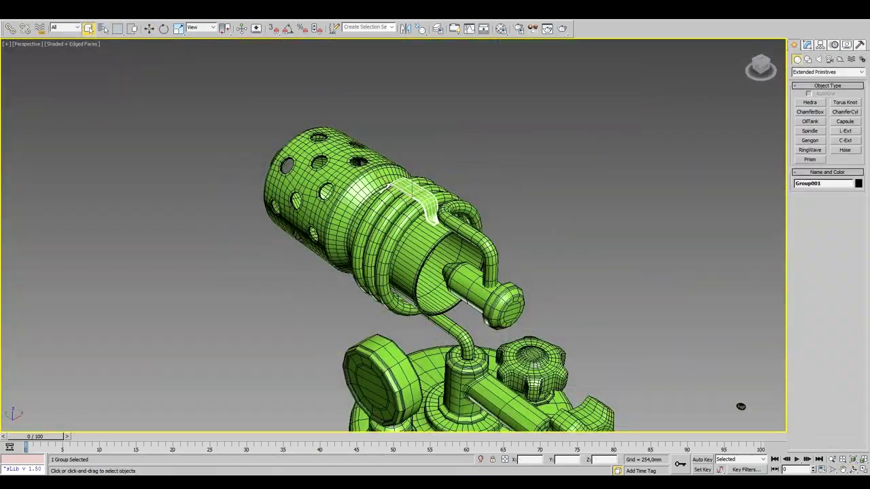
Select all 17 blowtorch parts
{"action": "left_click", "coordinate": [843, 102]}
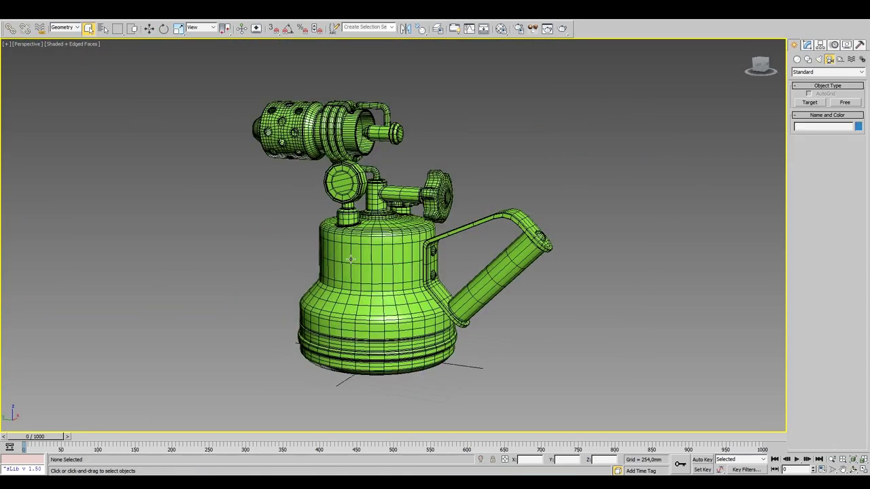
{"action": "left_click", "coordinate": [34, 44]}
{"action": "left_click", "coordinate": [193, 60]}
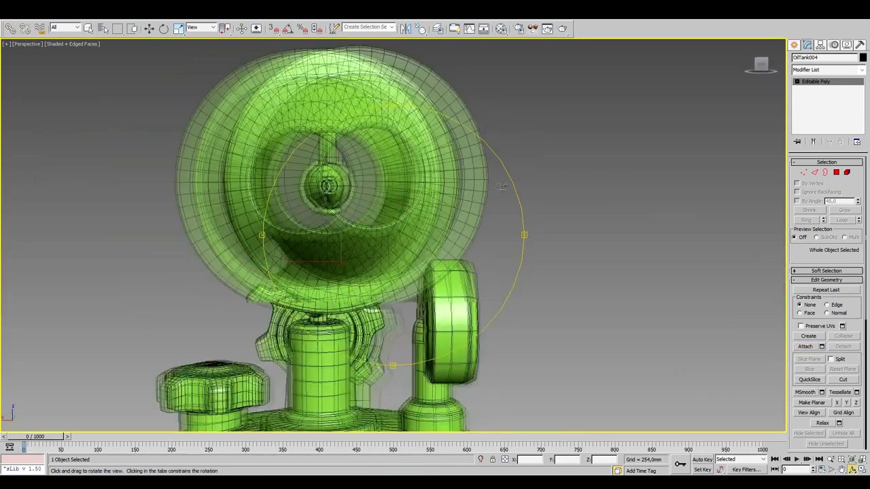
Add an Unwrap UVW modifier to the selected parts and open Cylinder001's UV Editor
{"action": "left_click", "coordinate": [814, 369]}
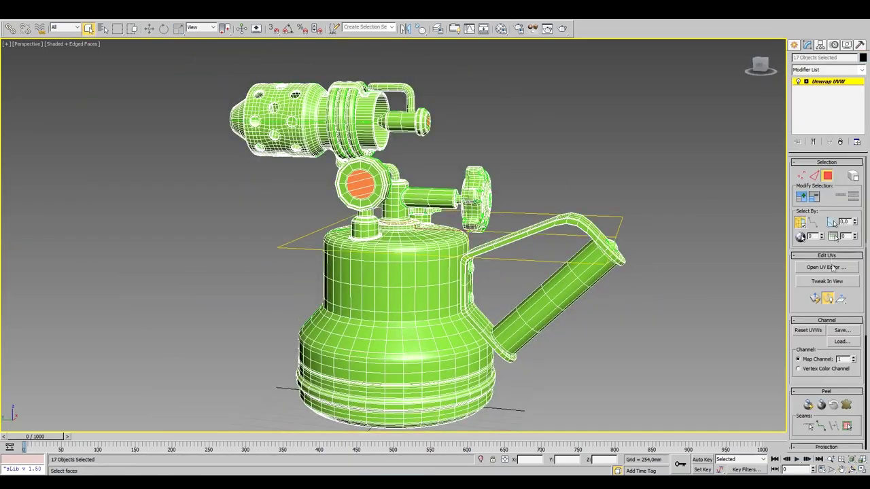
{"action": "left_click", "coordinate": [828, 70]}
{"action": "left_click", "coordinate": [823, 258]}
{"action": "left_click", "coordinate": [862, 70]}
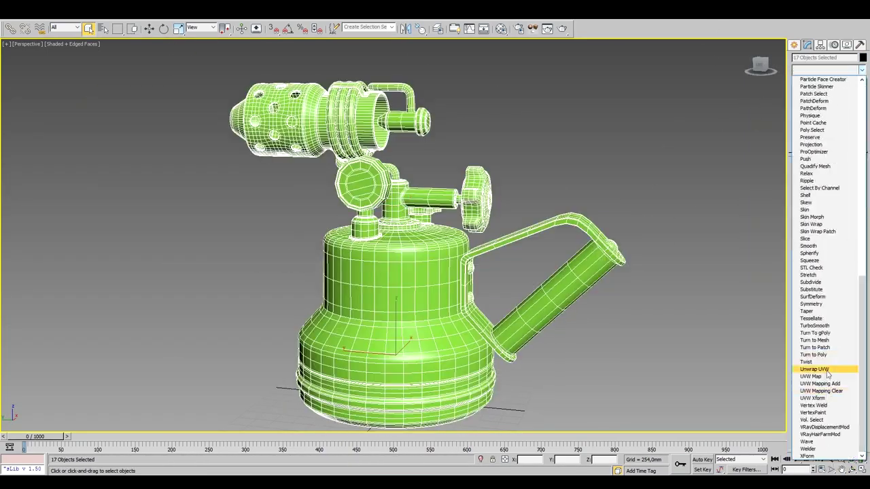
{"action": "left_click", "coordinate": [812, 360]}
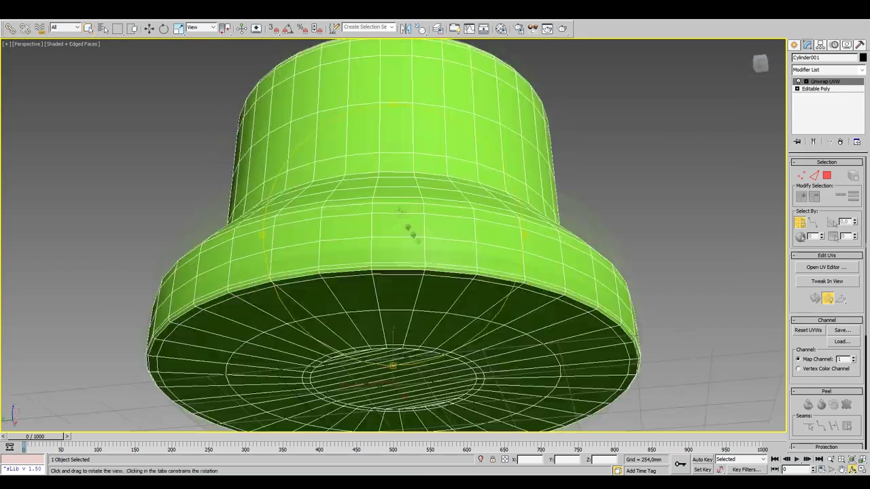
Zoom and orbit out to see the whole blowtorch
{"action": "scroll", "coordinate": [496, 182], "scroll_direction": "down", "scroll_amount": 5}
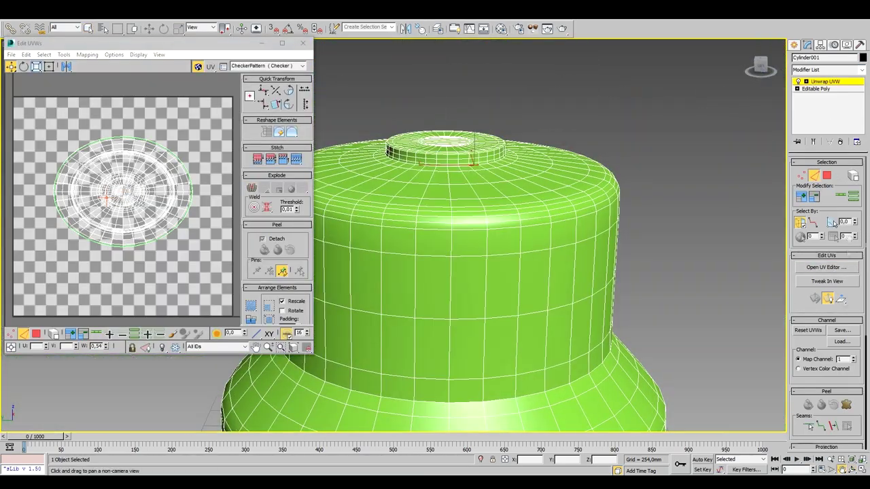
{"action": "middle_click_drag", "start_coordinate": [496, 183], "coordinate": [432, 257], "text": "alt"}
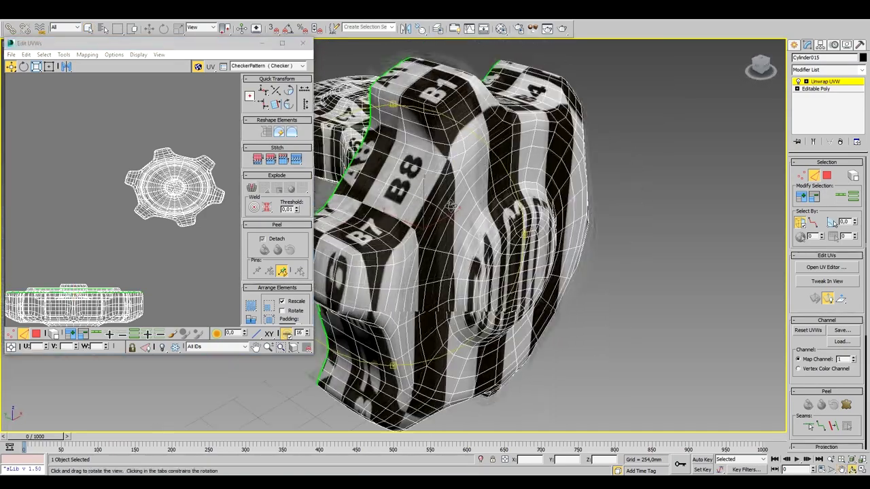
Relax the star knob's UV islands to reduce checker stretching
{"action": "left_click", "coordinate": [107, 119]}
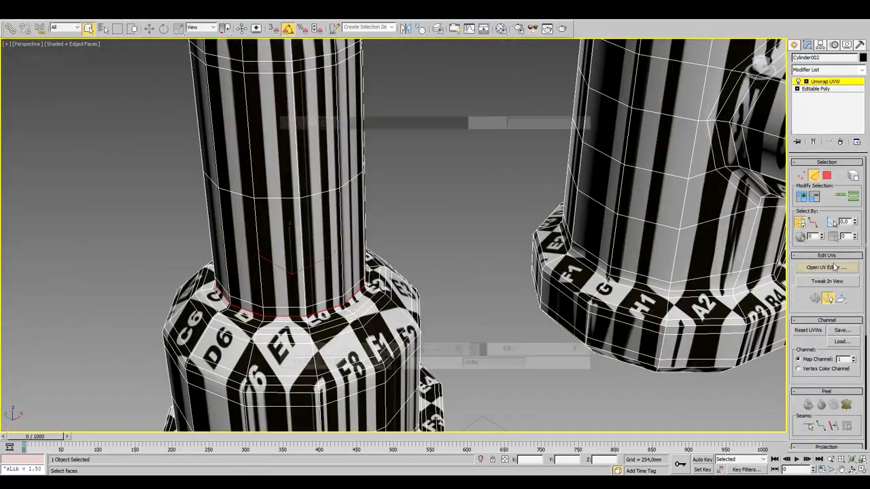
Open the UV Editor for the Cylinder002 valve stem
{"action": "left_click", "coordinate": [835, 267]}
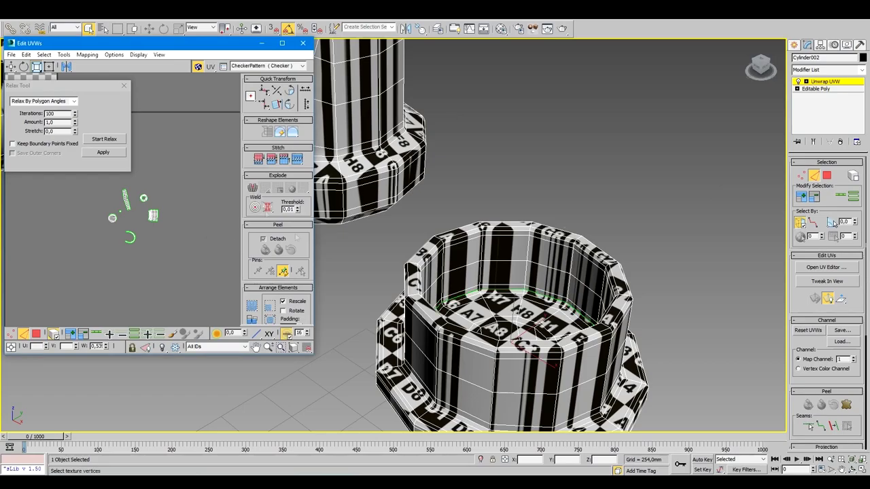
Inspect the perforated tube's rim up close and bring up the context commands for its UV faces
{"action": "middle_click_drag", "start_coordinate": [503, 285], "coordinate": [517, 204], "text": "alt"}
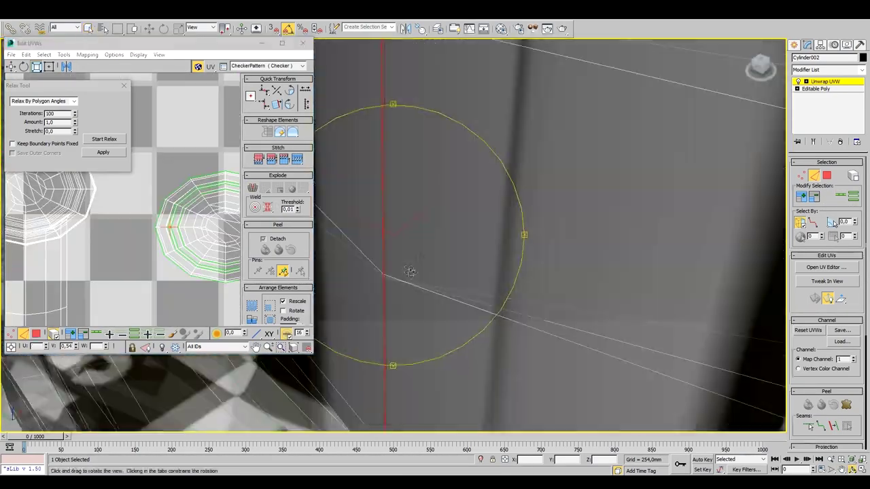
{"action": "middle_click_drag", "start_coordinate": [476, 272], "coordinate": [475, 224], "text": "alt"}
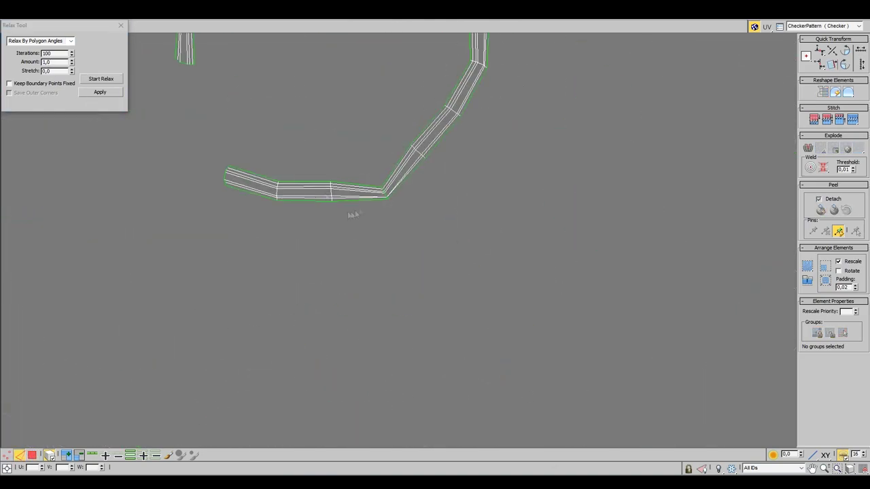
{"action": "right_click", "coordinate": [232, 229]}
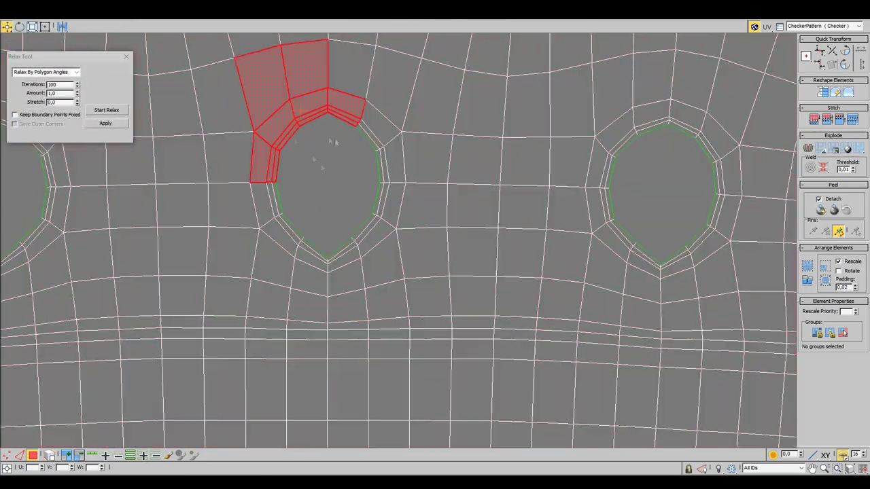
Zoom out in Edit UVWs to show all of Cylinder003's UV islands
{"action": "scroll", "coordinate": [408, 245], "scroll_direction": "down", "scroll_amount": 2}
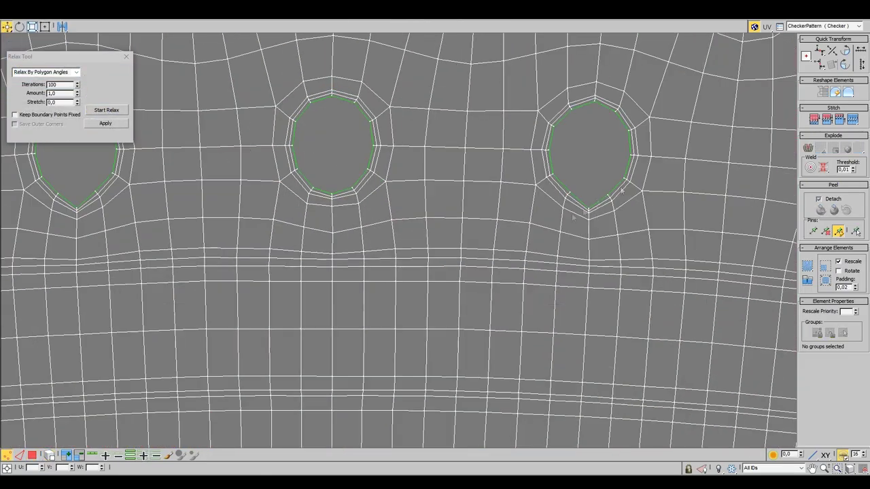
{"action": "scroll", "coordinate": [408, 245], "scroll_direction": "down", "scroll_amount": 4}
{"action": "scroll", "coordinate": [271, 218], "scroll_direction": "down", "scroll_amount": 2}
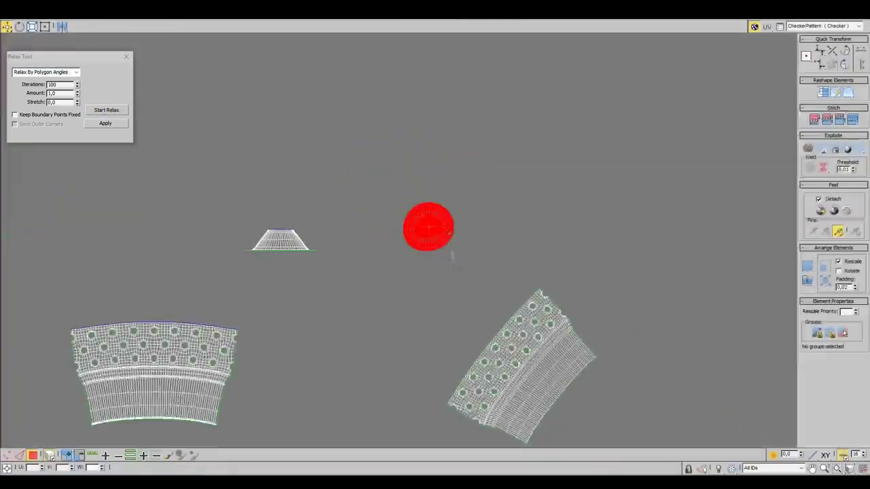
Start a continuous Relax on the UV islands
{"action": "left_click", "coordinate": [106, 111]}
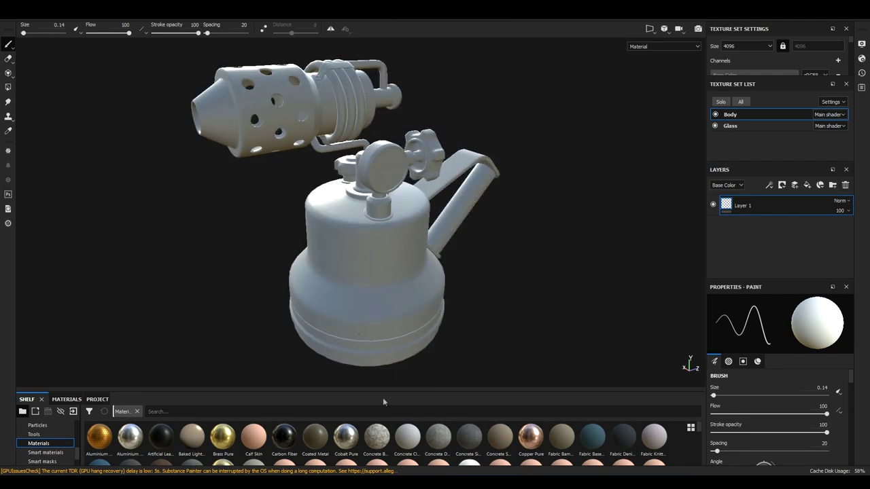
Bake the blowtorch's mesh maps and check the bake log
{"action": "left_click", "coordinate": [824, 188]}
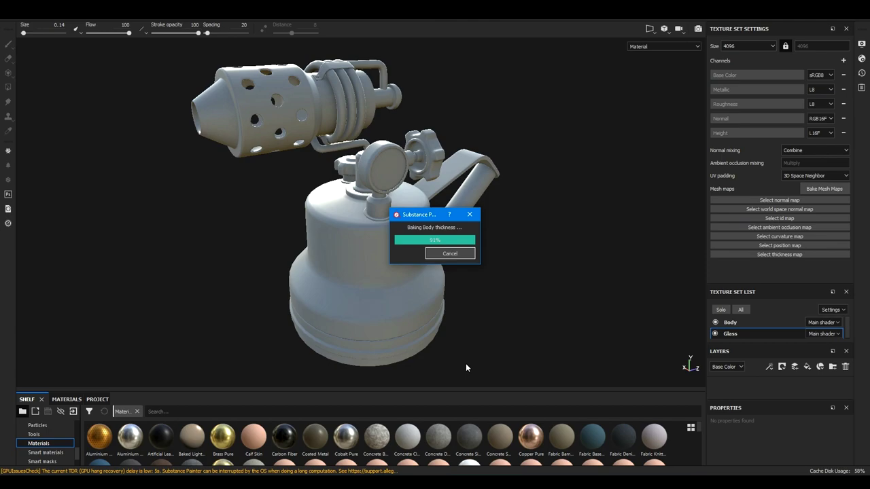
{"action": "left_click", "coordinate": [862, 87]}
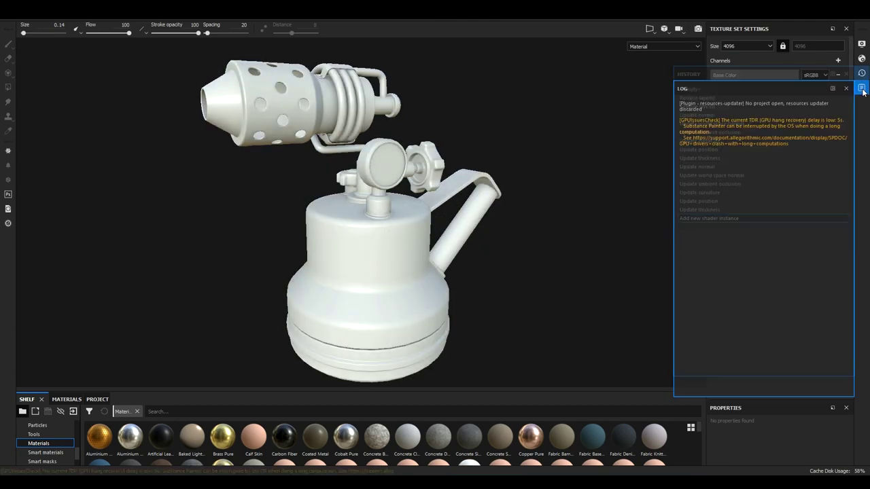
{"action": "left_click", "coordinate": [862, 59]}
Import Blowtorch_ID.png as the ID mesh map
{"action": "left_click", "coordinate": [862, 59]}
{"action": "left_click", "coordinate": [755, 245]}
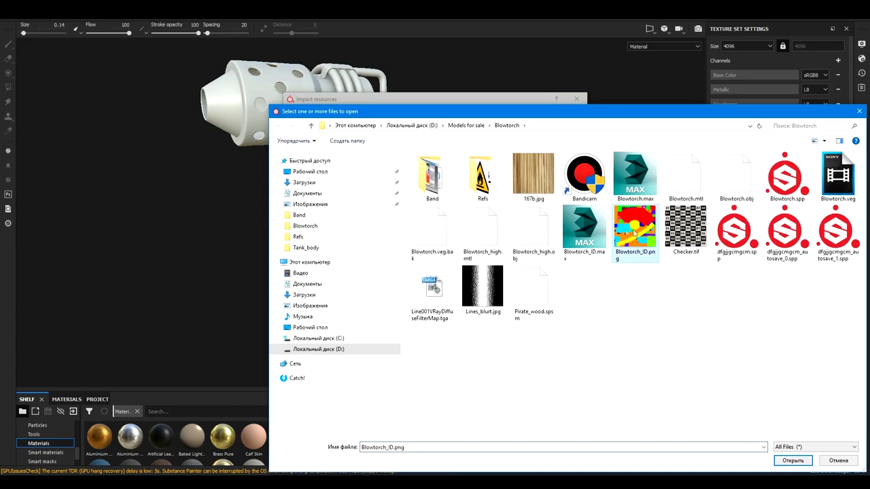
{"action": "left_click", "coordinate": [797, 445]}
{"action": "left_click", "coordinate": [553, 364]}
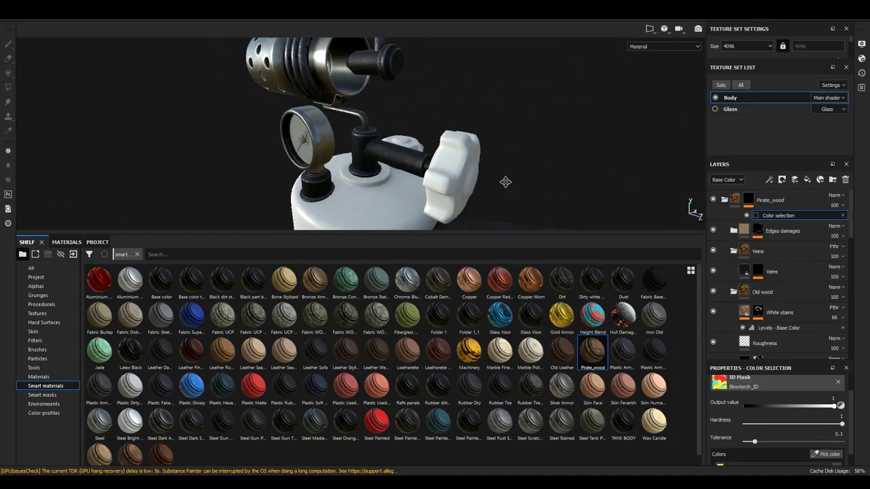
Stain the knob with Steel Dark Stained and project the pressure-gauge dial image onto the gauge face
{"action": "left_click_drag", "start_coordinate": [192, 422], "coordinate": [712, 203]}
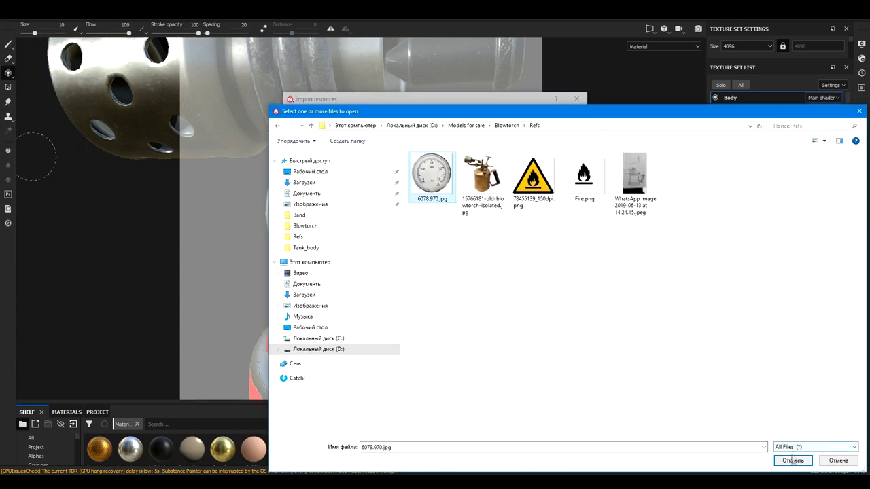
{"action": "left_click", "coordinate": [792, 461]}
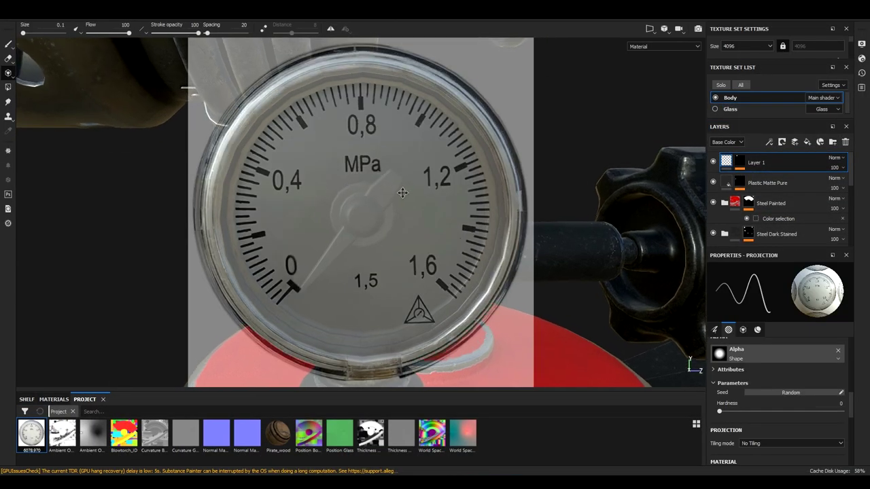
{"action": "left_click_drag", "start_coordinate": [403, 193], "coordinate": [401, 196], "text": "alt"}
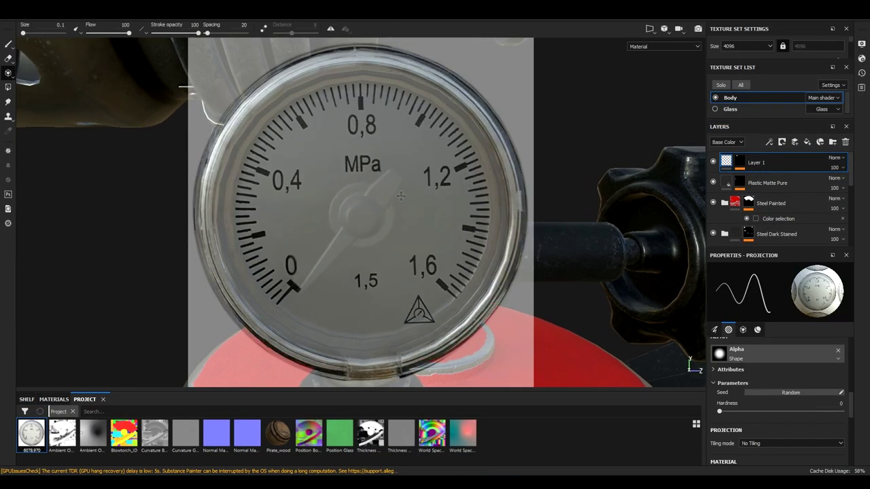
{"action": "right_click_drag", "start_coordinate": [351, 188], "coordinate": [359, 136], "text": "ctrl"}
{"action": "left_click_drag", "start_coordinate": [358, 136], "coordinate": [350, 167]}
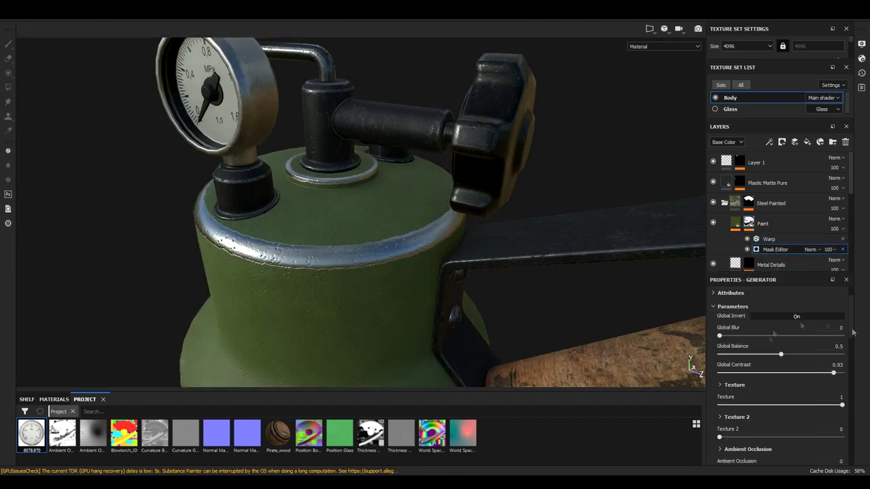
{"action": "scroll", "coordinate": [842, 314], "scroll_direction": "down", "scroll_amount": 5}
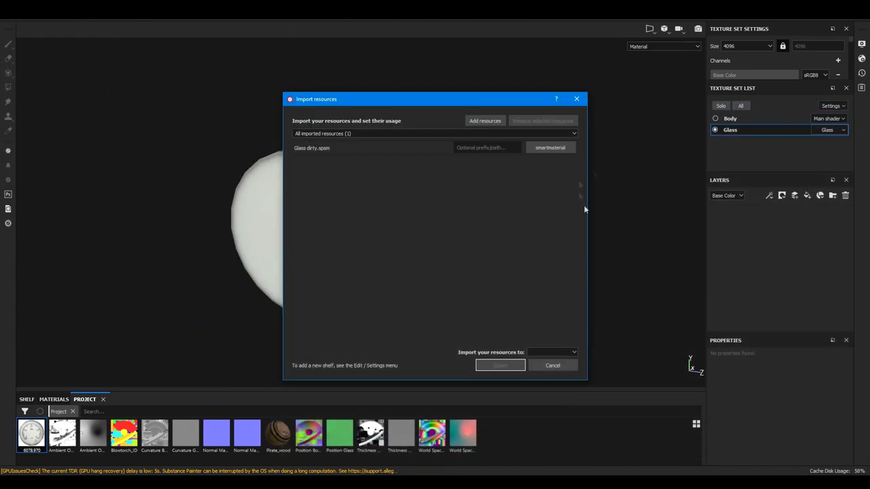
Import the Glass dirty texture and add an Opacity channel at 0.71 to make the glass see-through
{"action": "left_click", "coordinate": [501, 365]}
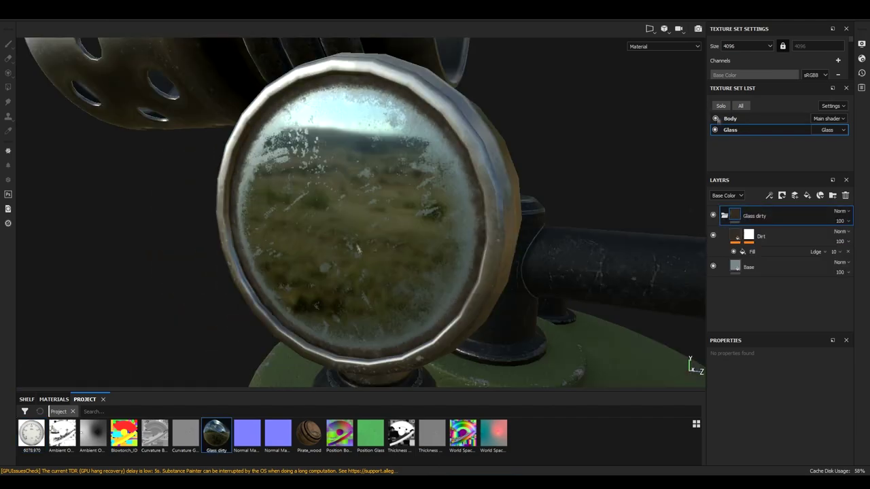
{"action": "left_click", "coordinate": [838, 60]}
{"action": "left_click", "coordinate": [833, 197]}
{"action": "left_click_drag", "start_coordinate": [841, 459], "coordinate": [801, 459]}
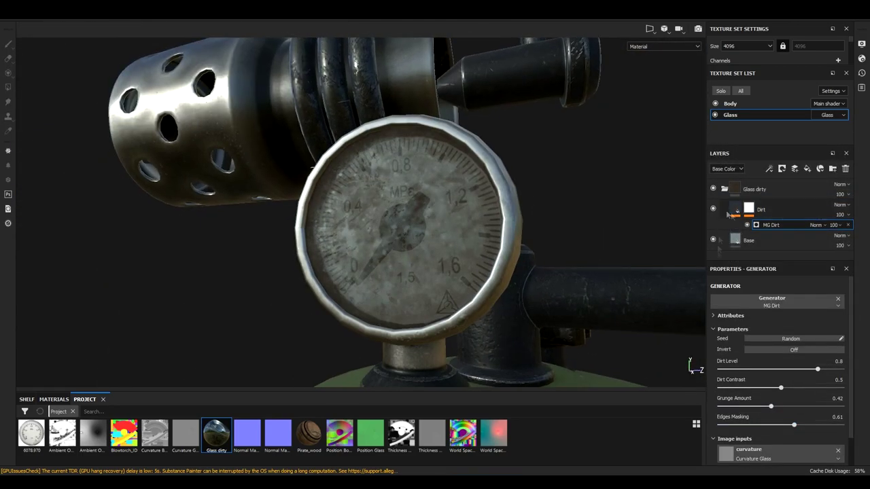
Lower the Grunge Amount of the MG Dirt fill on the glass
{"action": "left_click_drag", "start_coordinate": [764, 410], "coordinate": [754, 412]}
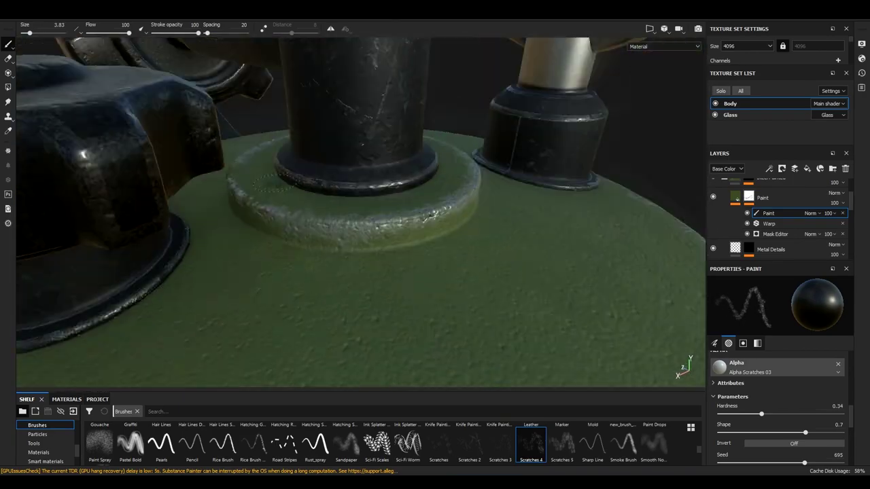
{"action": "left_click_drag", "start_coordinate": [268, 183], "coordinate": [404, 157], "text": "alt"}
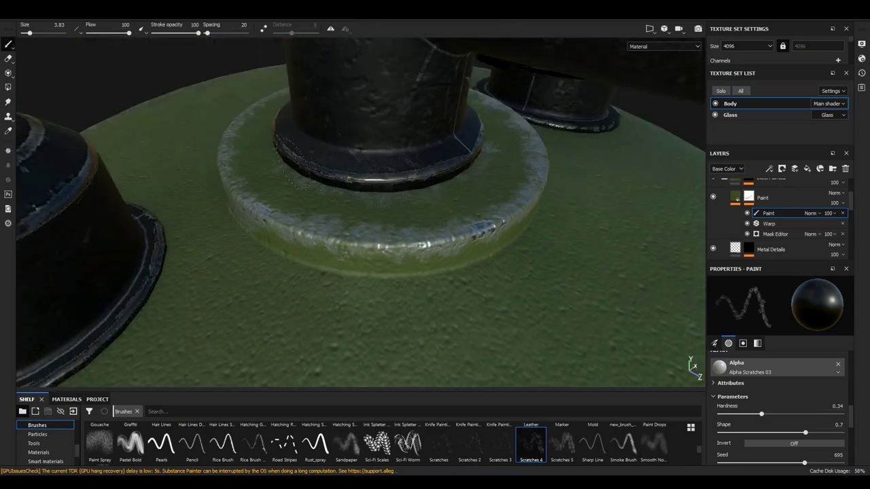
{"action": "mouse_move", "coordinate": [292, 170]}
{"action": "left_mouse_down", "text": "alt"}
{"action": "mouse_move", "coordinate": [399, 229]}
{"action": "mouse_move", "coordinate": [202, 179]}
{"action": "mouse_move", "coordinate": [306, 204]}
{"action": "mouse_move", "coordinate": [408, 204]}
{"action": "mouse_move", "coordinate": [328, 195]}
{"action": "left_mouse_up", "text": "alt"}
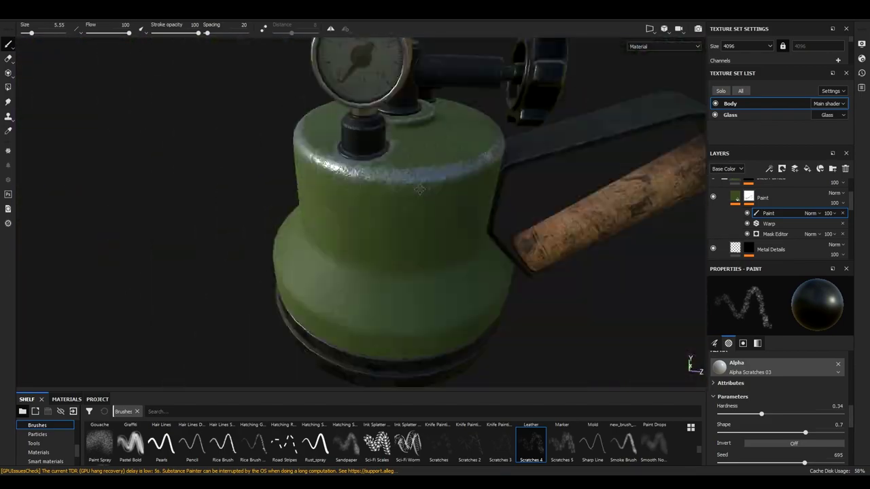
Paint light Scratches-alpha wear strokes across the green tank base and its side near the handle
{"action": "left_click_drag", "start_coordinate": [420, 189], "coordinate": [387, 178], "text": "alt"}
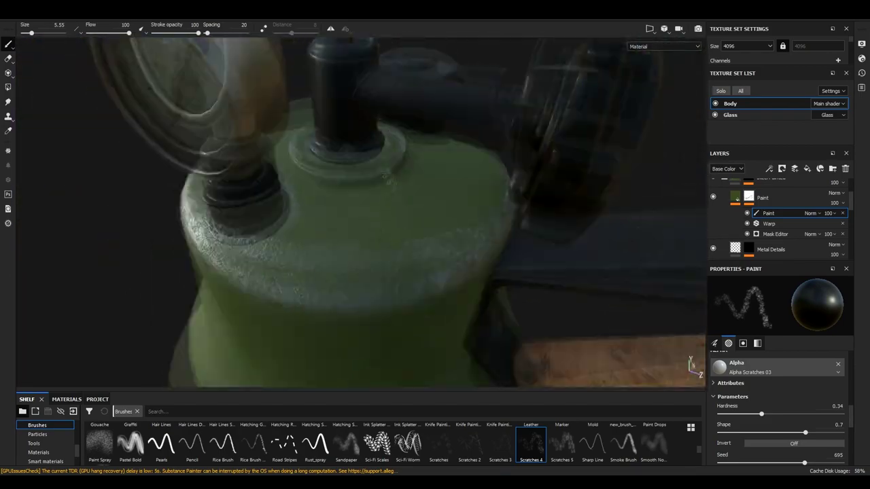
{"action": "right_click_drag", "start_coordinate": [307, 228], "coordinate": [340, 228], "text": "ctrl"}
{"action": "scroll", "coordinate": [351, 231], "scroll_direction": "up", "scroll_amount": 2}
{"action": "left_click", "coordinate": [351, 234]}
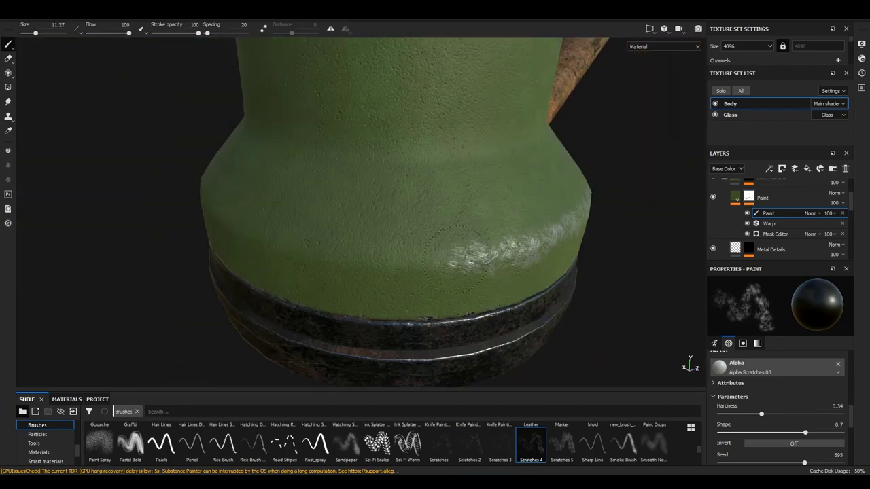
{"action": "mouse_move", "coordinate": [442, 250]}
{"action": "left_mouse_down", "text": "alt"}
{"action": "mouse_move", "coordinate": [384, 265]}
{"action": "mouse_move", "coordinate": [537, 207]}
{"action": "left_mouse_up", "text": "alt"}
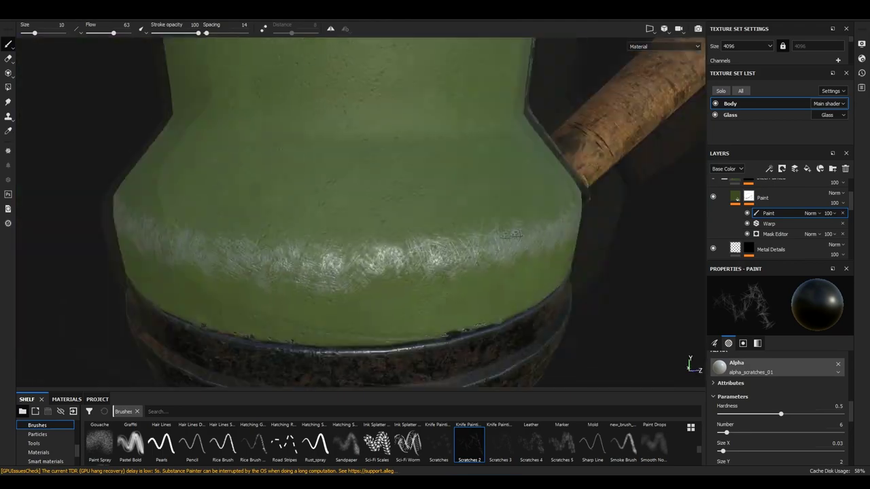
{"action": "left_click_drag", "start_coordinate": [289, 231], "coordinate": [373, 230], "text": "alt"}
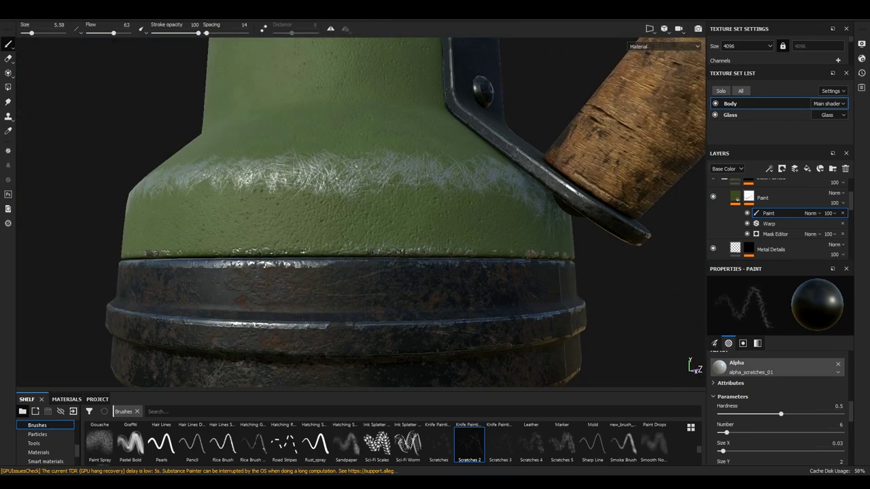
{"action": "left_click_drag", "start_coordinate": [360, 211], "coordinate": [360, 170], "text": "alt"}
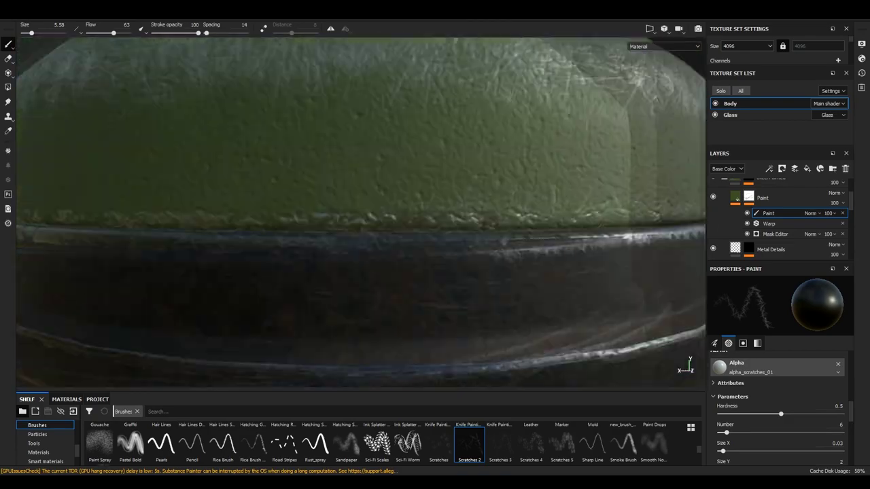
{"action": "left_click_drag", "start_coordinate": [360, 211], "coordinate": [407, 204], "text": "alt"}
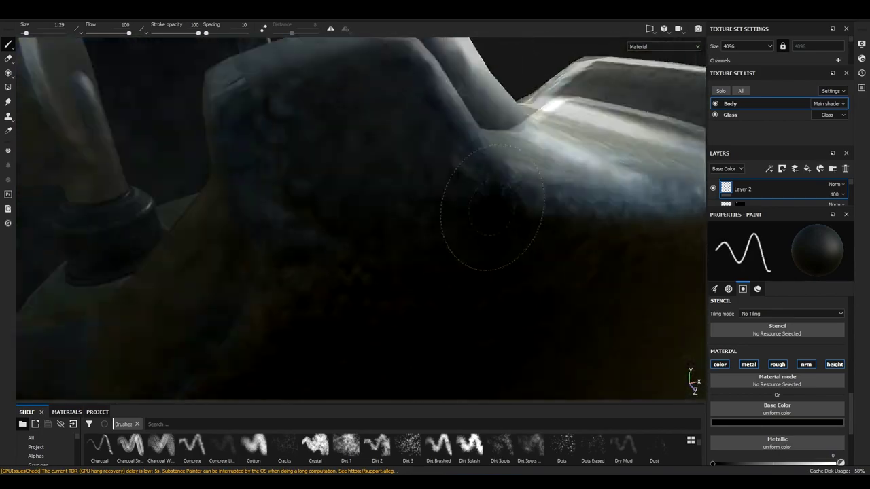
Orbit past the pipe fitting, valve knob and a black fitting's base, then view the whole blowtorch
{"action": "left_click_drag", "start_coordinate": [492, 207], "coordinate": [371, 230], "text": "alt"}
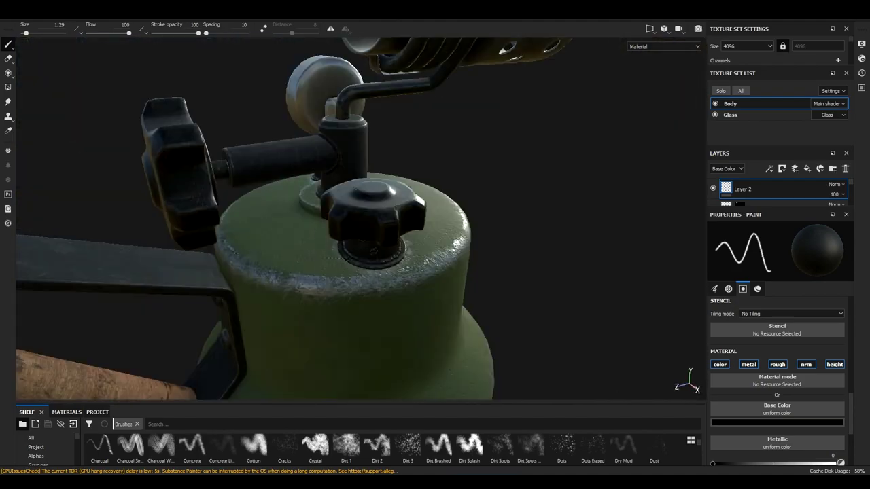
{"action": "mouse_move", "coordinate": [370, 230]}
{"action": "left_mouse_down", "text": "alt"}
{"action": "mouse_move", "coordinate": [381, 224]}
{"action": "mouse_move", "coordinate": [431, 251]}
{"action": "mouse_move", "coordinate": [365, 237]}
{"action": "left_mouse_up", "text": "alt"}
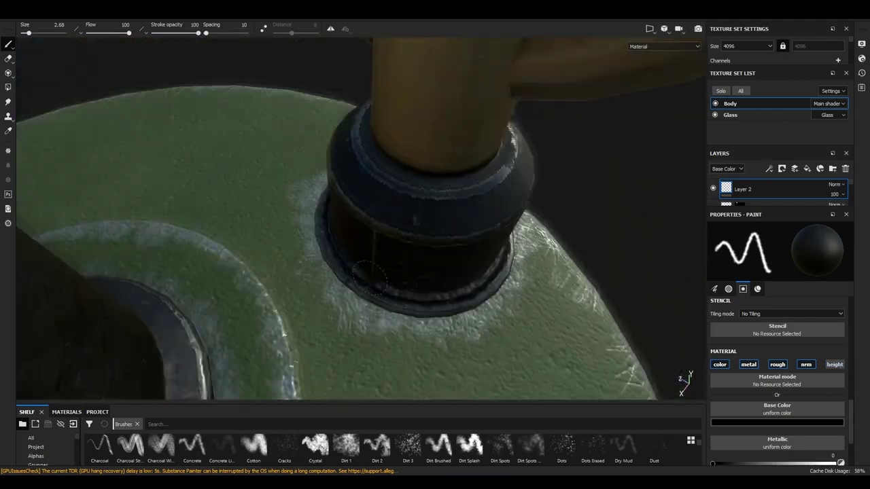
{"action": "left_click_drag", "start_coordinate": [365, 237], "coordinate": [381, 97], "text": "alt"}
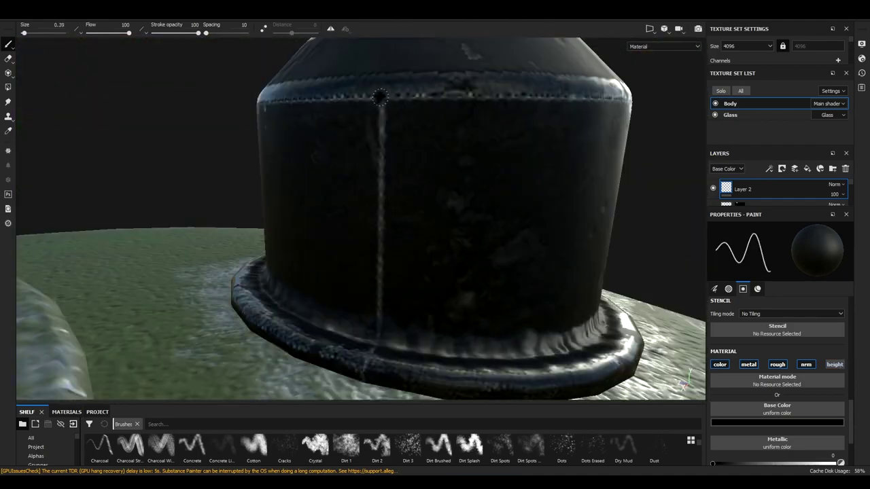
{"action": "left_click_drag", "start_coordinate": [367, 310], "coordinate": [283, 198], "text": "alt"}
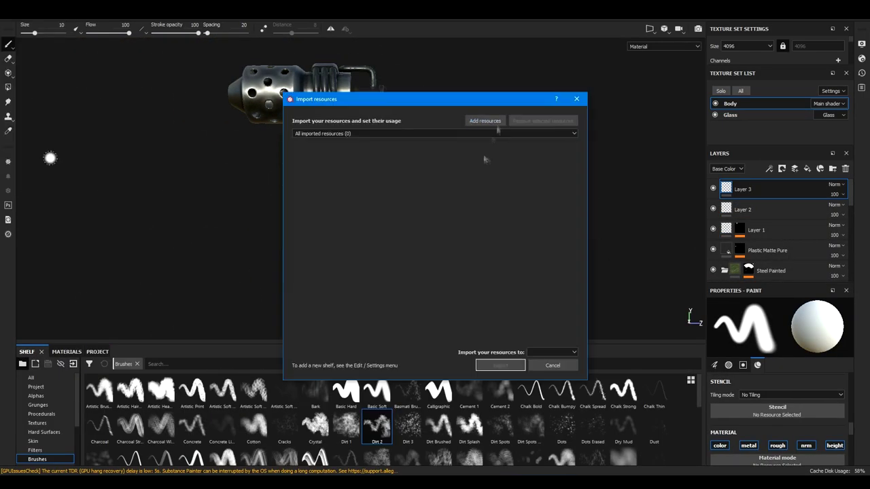
Cancel the Import resources dialog
{"action": "left_click", "coordinate": [36, 441]}
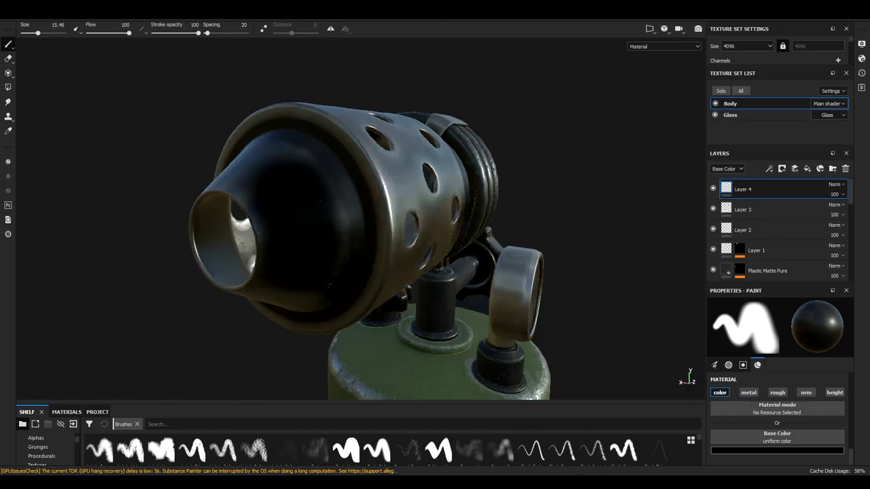
Rotate the view to the tank's other side, then look down into the nozzle
{"action": "scroll", "coordinate": [853, 465], "scroll_direction": "down", "scroll_amount": 2}
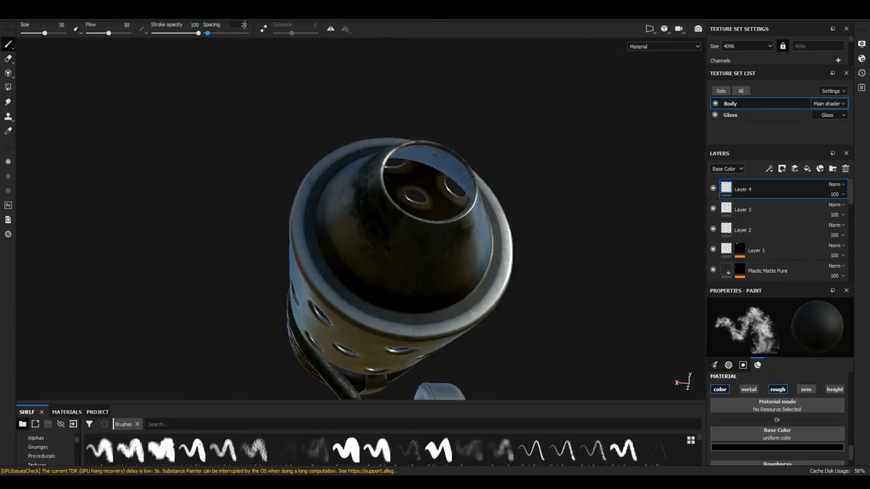
{"action": "left_click_drag", "start_coordinate": [335, 196], "coordinate": [523, 212], "text": "alt"}
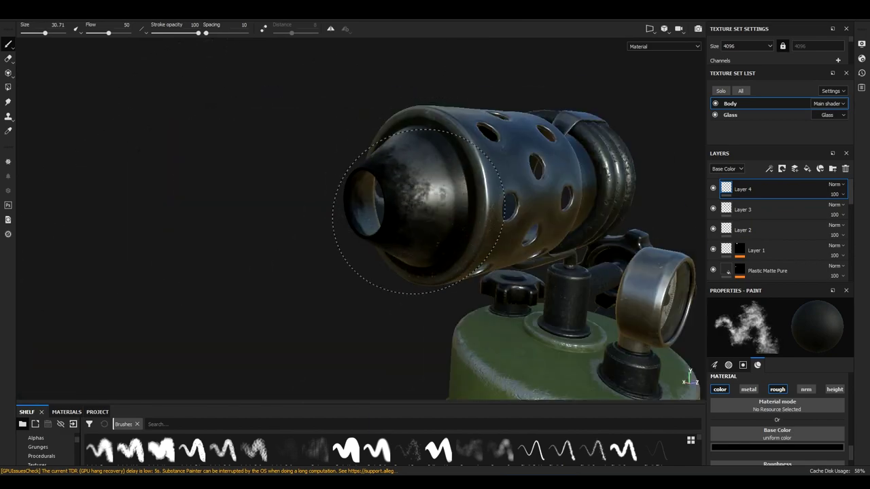
{"action": "left_click_drag", "start_coordinate": [418, 211], "coordinate": [333, 169], "text": "alt"}
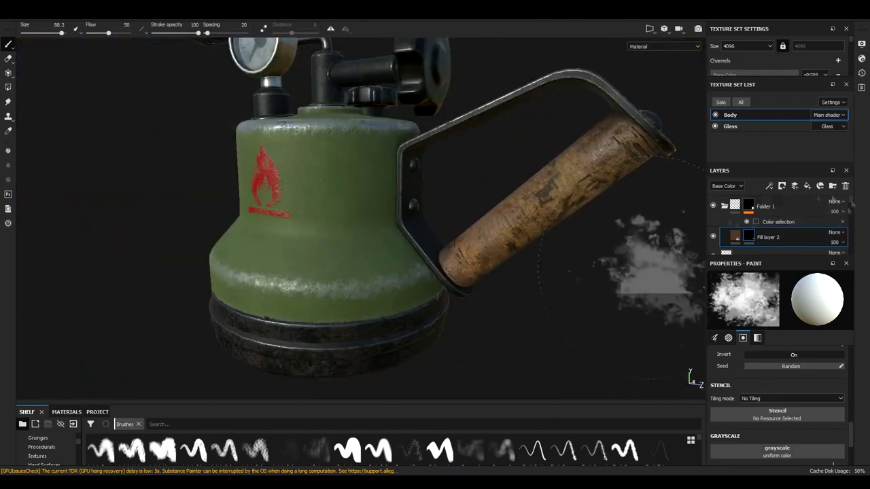
Add a fill layer with brown Base Color and group it into a new folder
{"action": "left_click", "coordinate": [808, 186]}
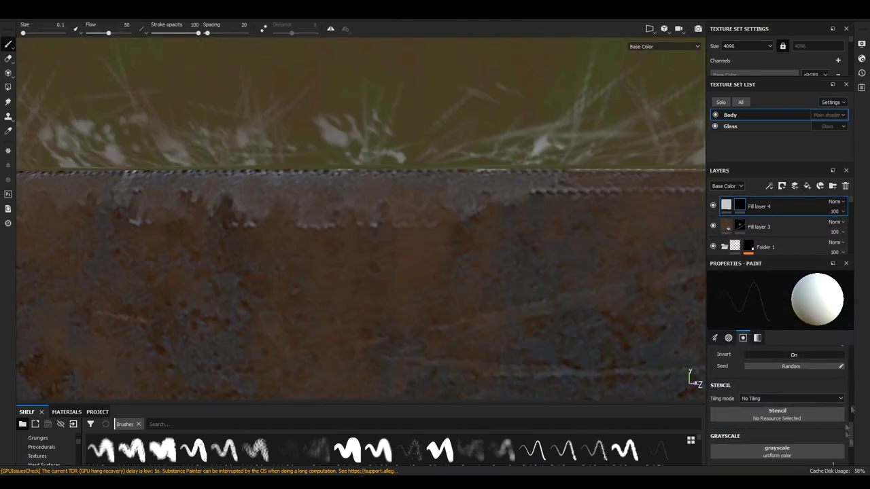
{"action": "left_click", "coordinate": [782, 304]}
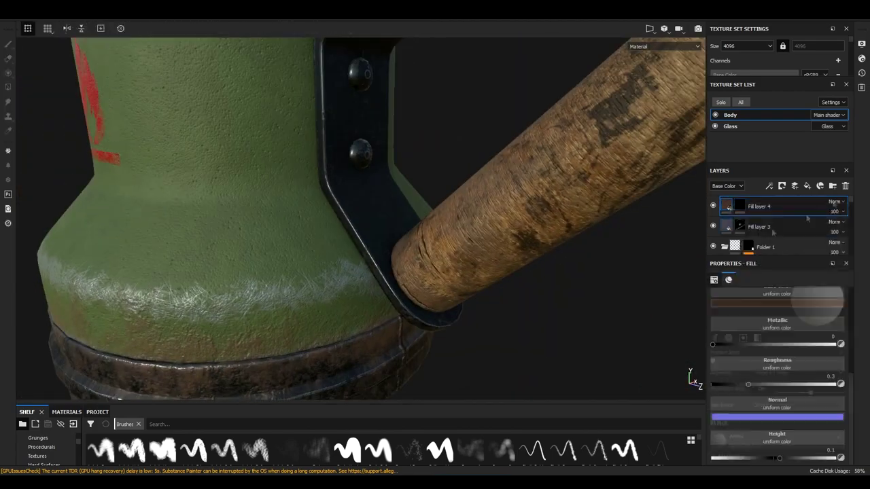
{"action": "right_click", "coordinate": [770, 204]}
{"action": "left_click", "coordinate": [770, 287]}
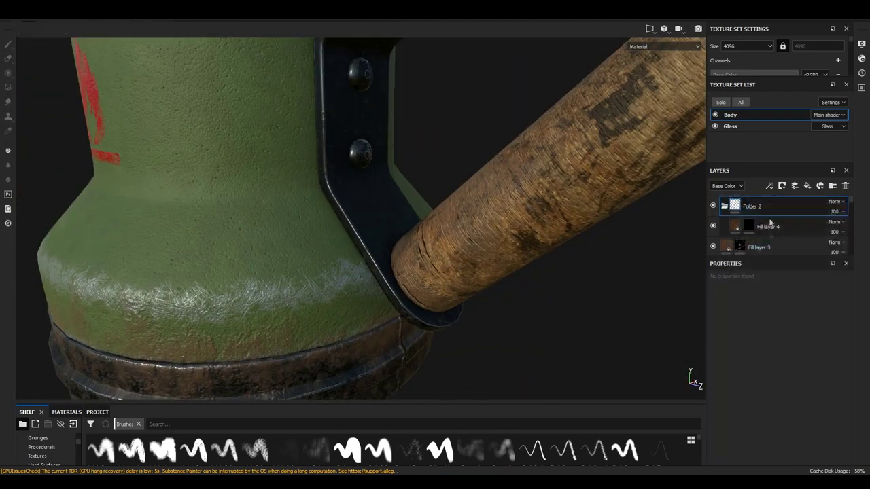
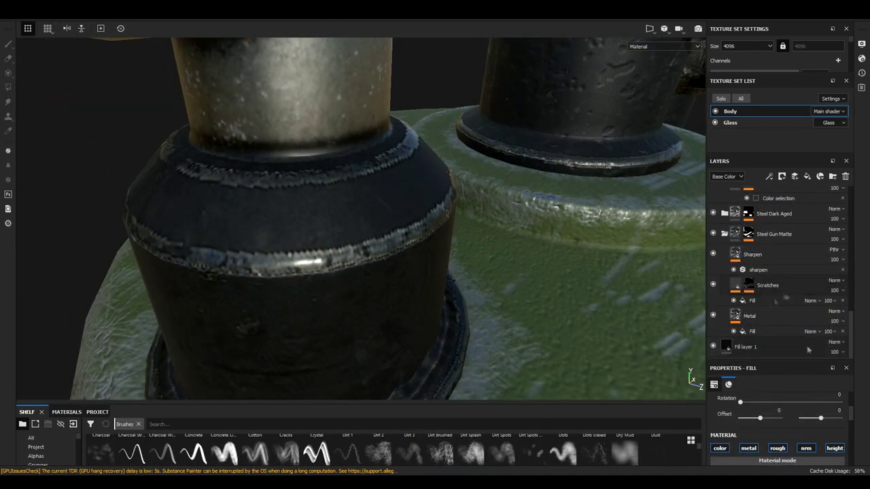
Move the sharpen filter into the Scratches group
{"action": "right_click", "coordinate": [763, 303]}
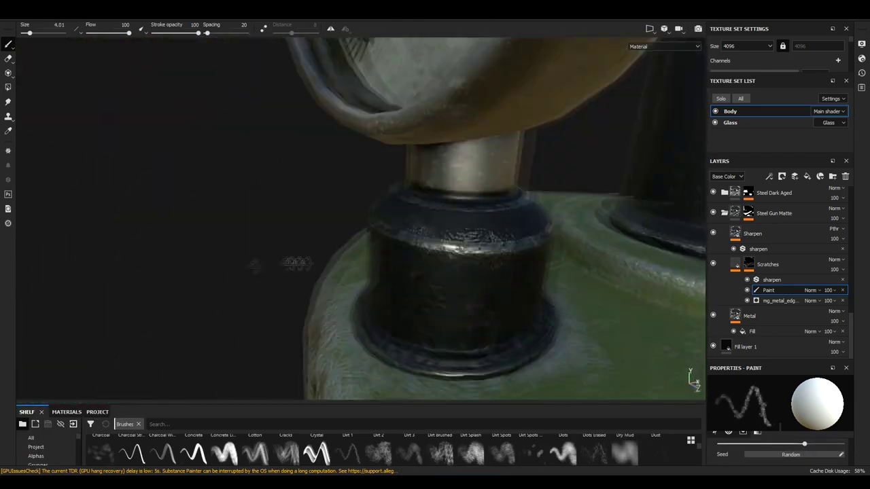
{"action": "left_click_drag", "start_coordinate": [771, 280], "coordinate": [772, 281]}
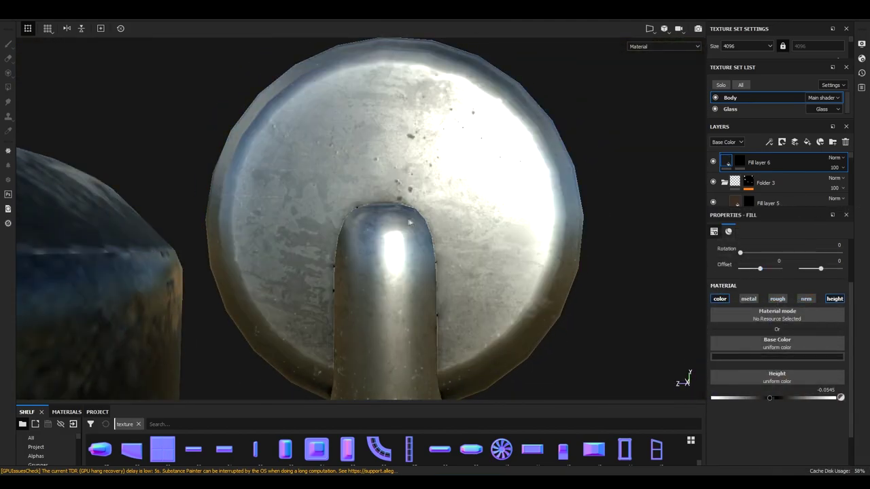
Import the screw textures and load the screw head as a stencil on Fill layer 6's mask
{"action": "left_click", "coordinate": [31, 157]}
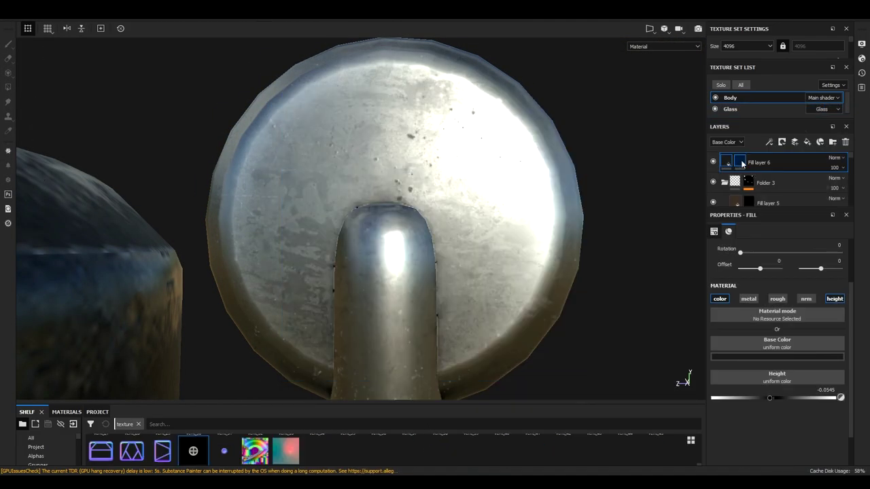
{"action": "left_click", "coordinate": [741, 162]}
{"action": "left_click", "coordinate": [452, 421]}
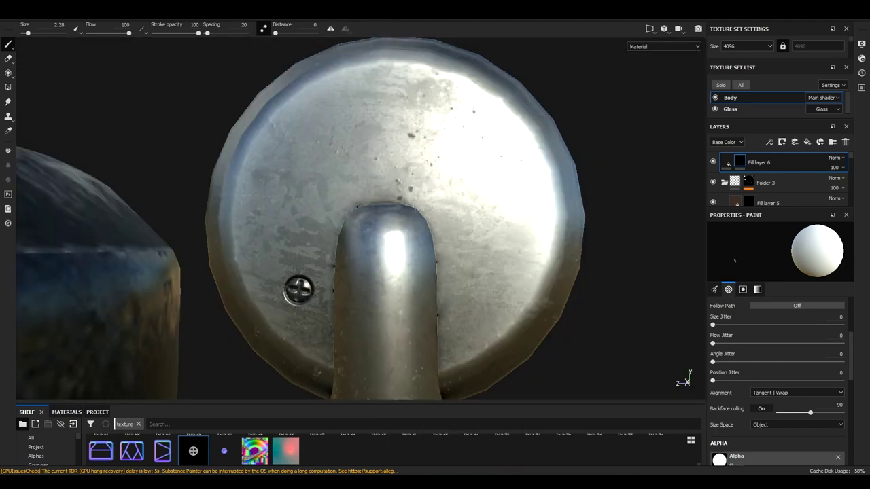
Stamp cross-head screws at the plate's lower right, upper right and top left
{"action": "mouse_move", "coordinate": [295, 288]}
{"action": "left_mouse_down"}
{"action": "mouse_move", "coordinate": [476, 291]}
{"action": "mouse_move", "coordinate": [474, 131]}
{"action": "mouse_move", "coordinate": [319, 136]}
{"action": "left_mouse_up"}
{"action": "left_click", "coordinate": [476, 291]}
{"action": "left_click", "coordinate": [474, 131]}
{"action": "left_click", "coordinate": [300, 131]}
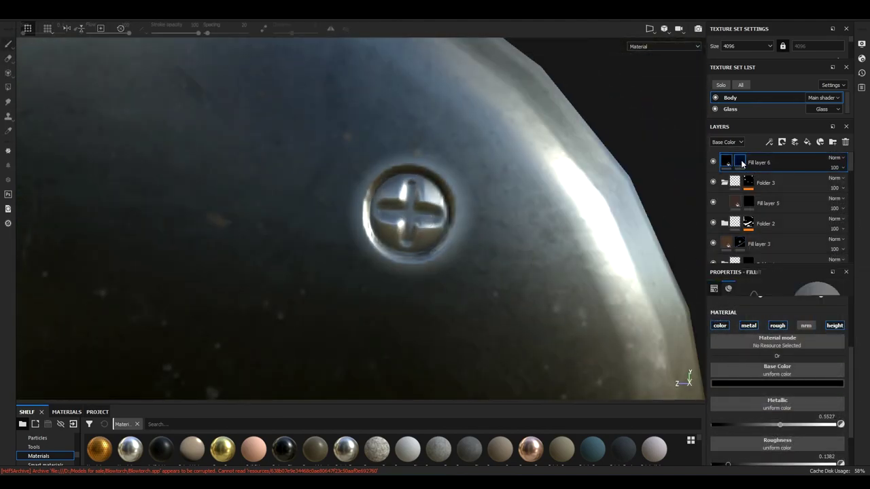
Add a Sharpen filter to the screw fill layer, then view the gauge from behind
{"action": "left_click", "coordinate": [769, 142]}
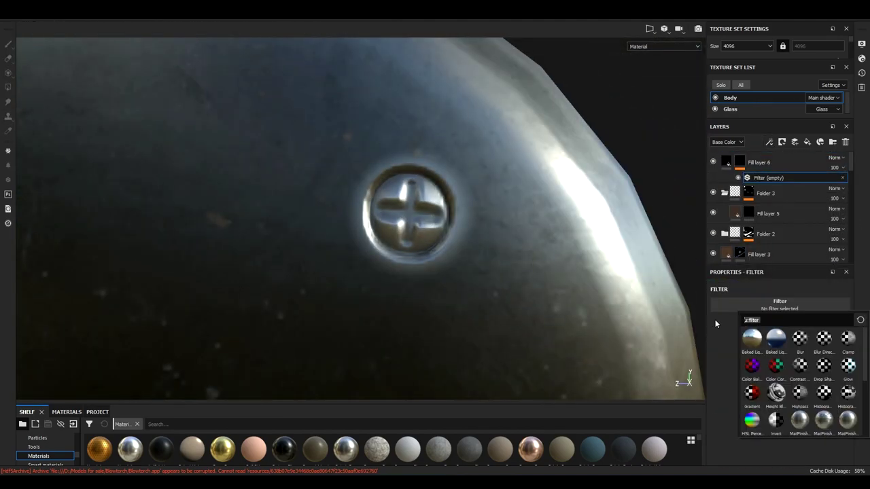
{"action": "left_click", "coordinate": [777, 391]}
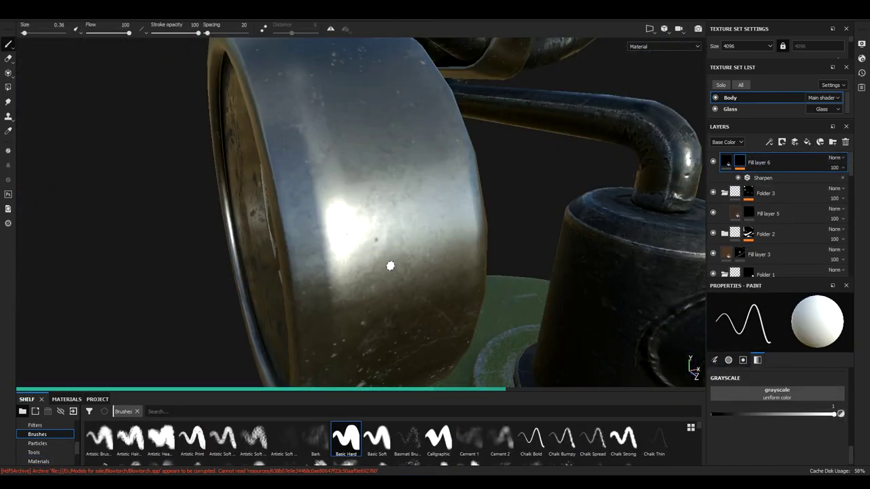
{"action": "left_click_drag", "start_coordinate": [390, 266], "coordinate": [219, 94], "text": "alt"}
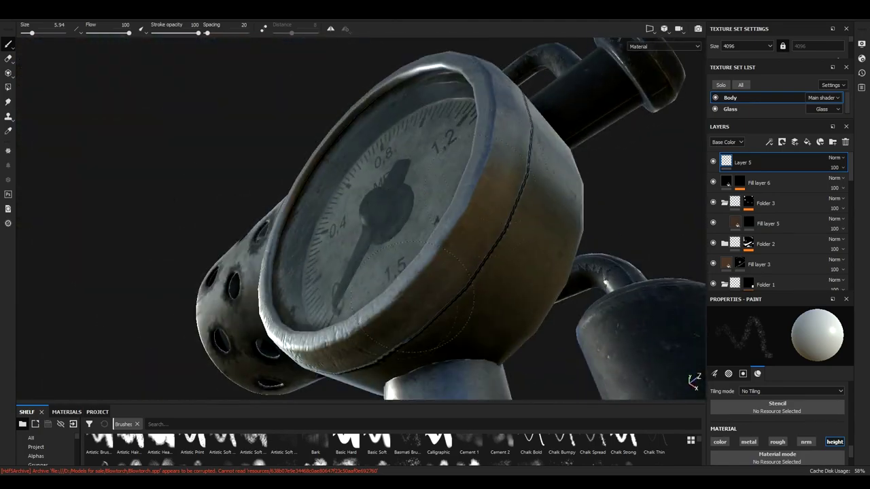
{"action": "left_click_drag", "start_coordinate": [336, 222], "coordinate": [530, 272], "text": "alt"}
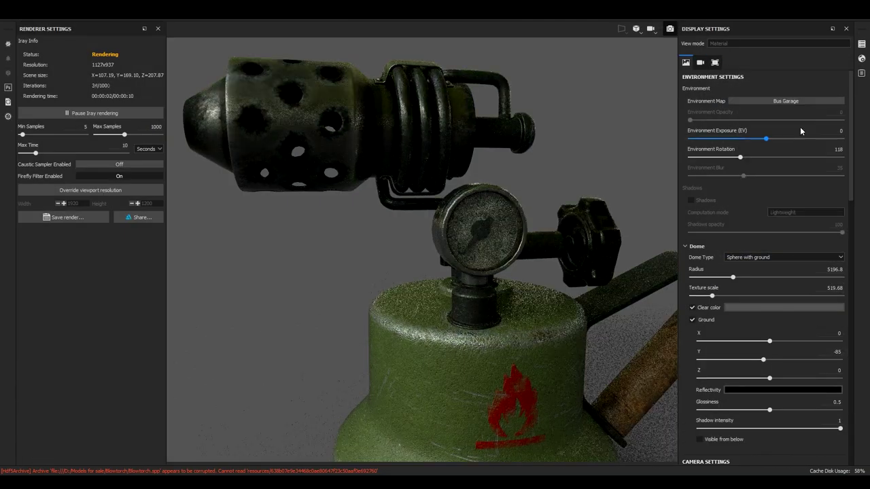
Rotate the Iray environment lighting to 142 and view the blowtorch from above
{"action": "scroll", "coordinate": [457, 252], "scroll_direction": "down", "scroll_amount": 5}
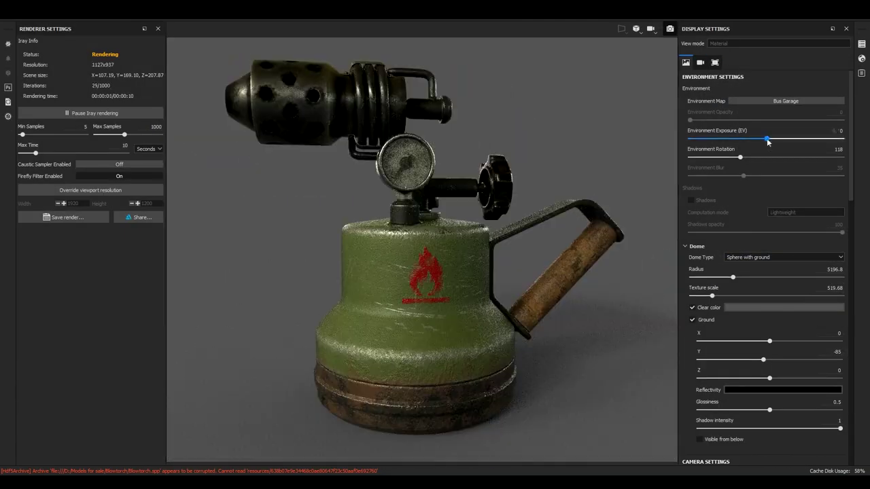
{"action": "right_click_drag", "start_coordinate": [457, 251], "coordinate": [600, 162], "text": "shift"}
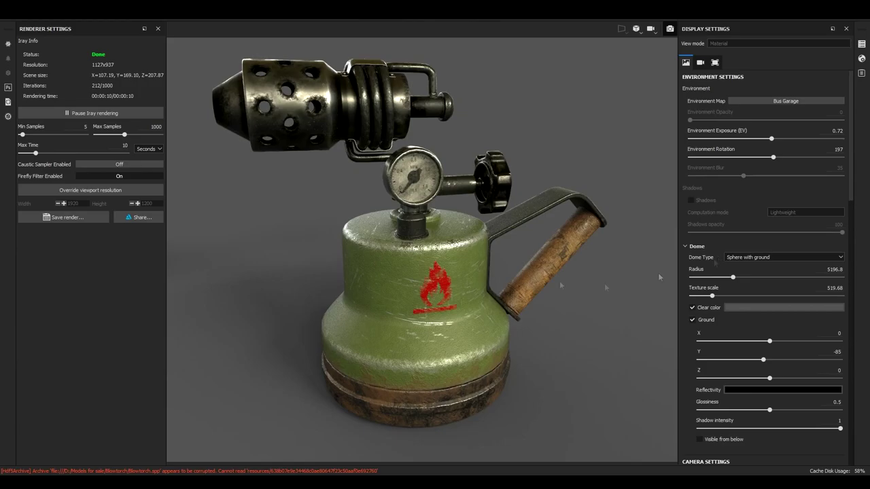
{"action": "left_click_drag", "start_coordinate": [659, 277], "coordinate": [686, 230], "text": "alt"}
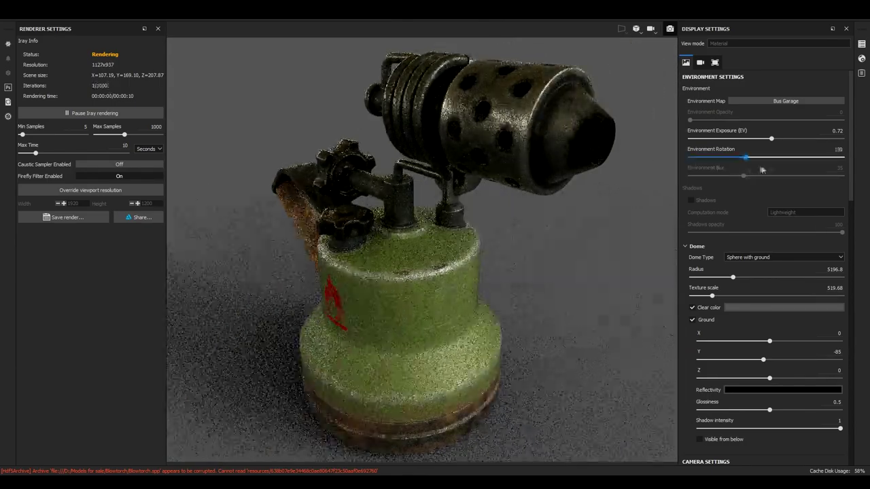
{"action": "left_click_drag", "start_coordinate": [843, 157], "coordinate": [752, 159]}
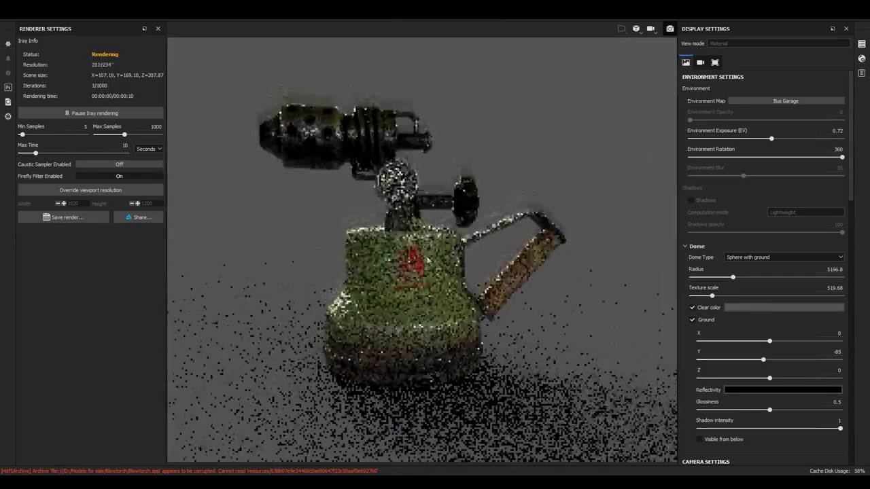